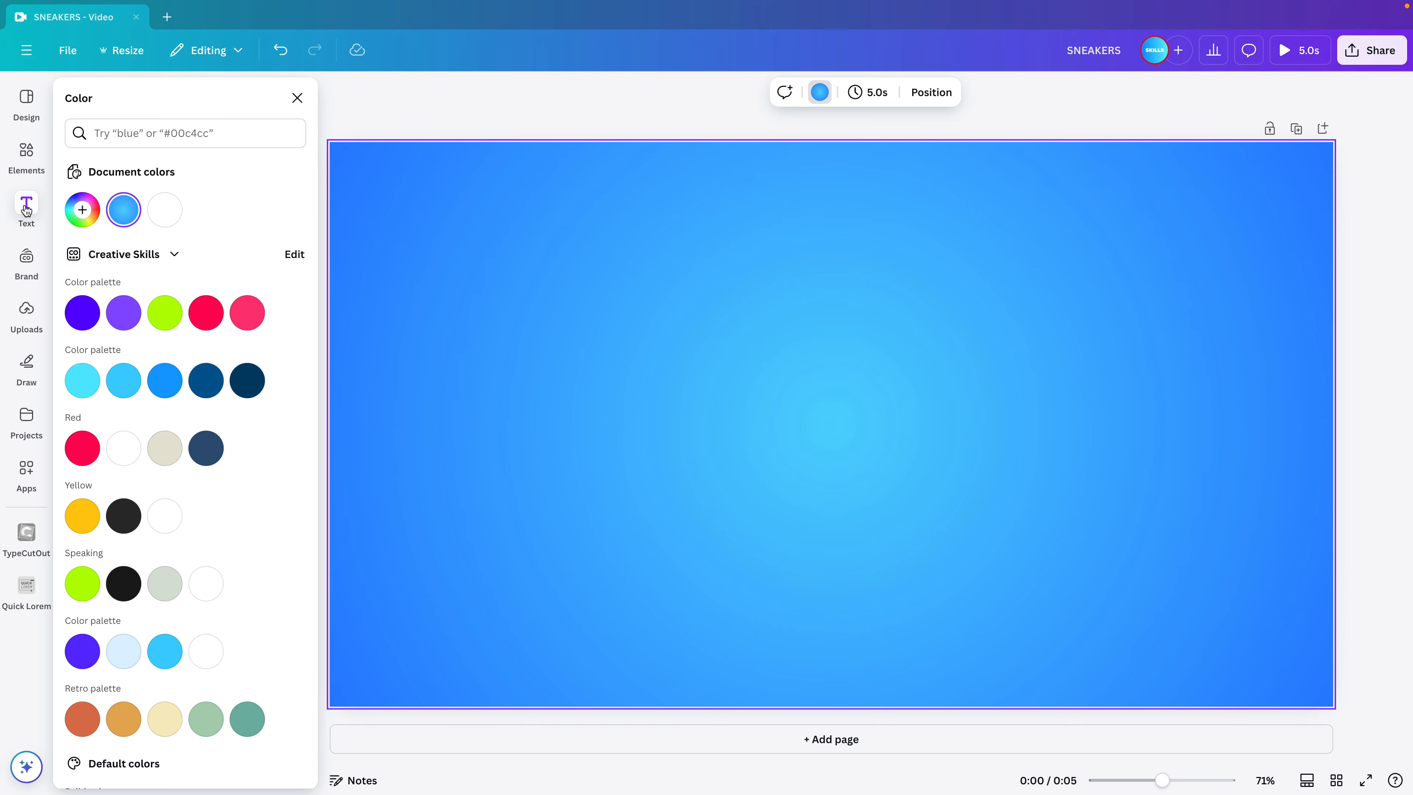
Add a Title text reading "SNEAKERS" to the page and enlarge it to font size 223.
click(26, 209)
click(119, 246)
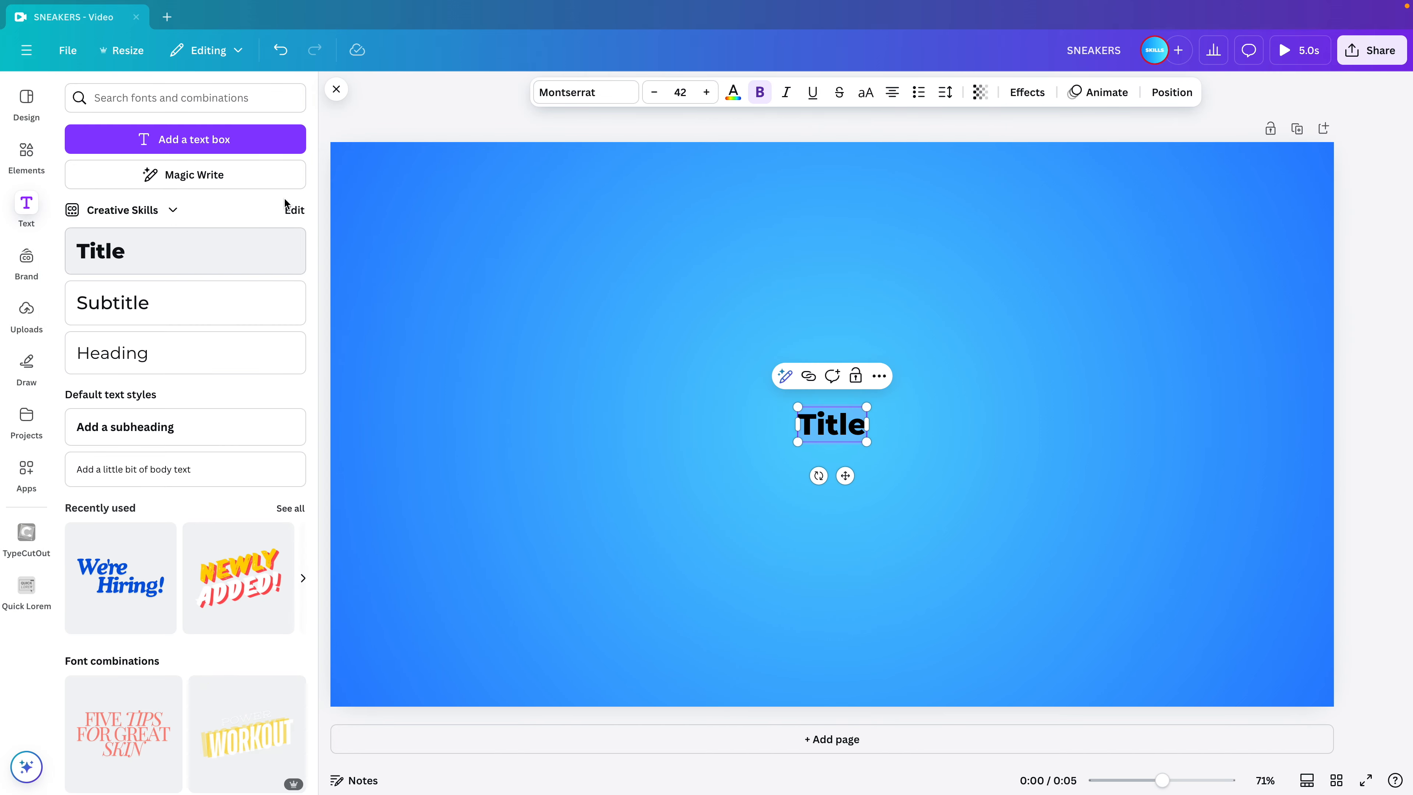
text(SNEAKERS)
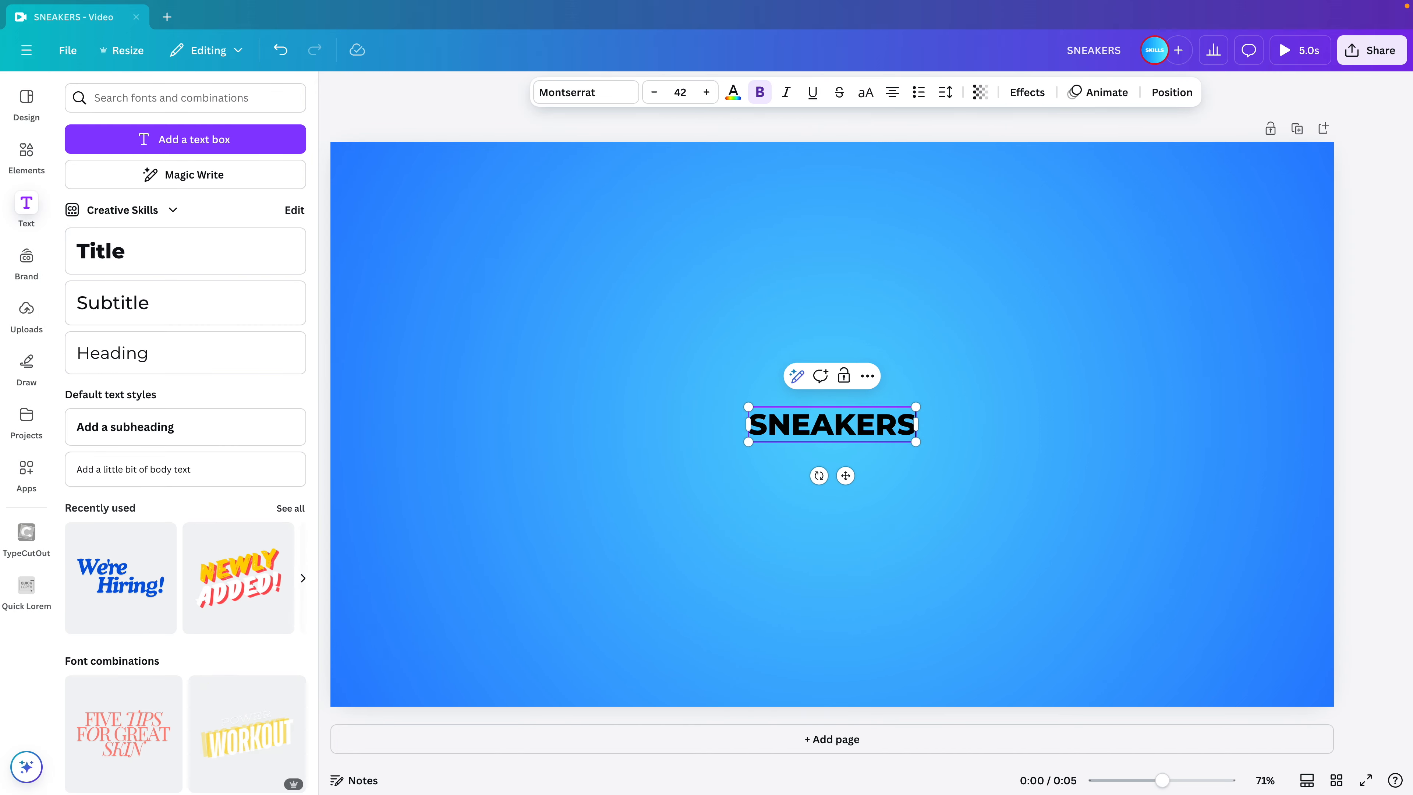
drag(919, 408, 1276, 330)
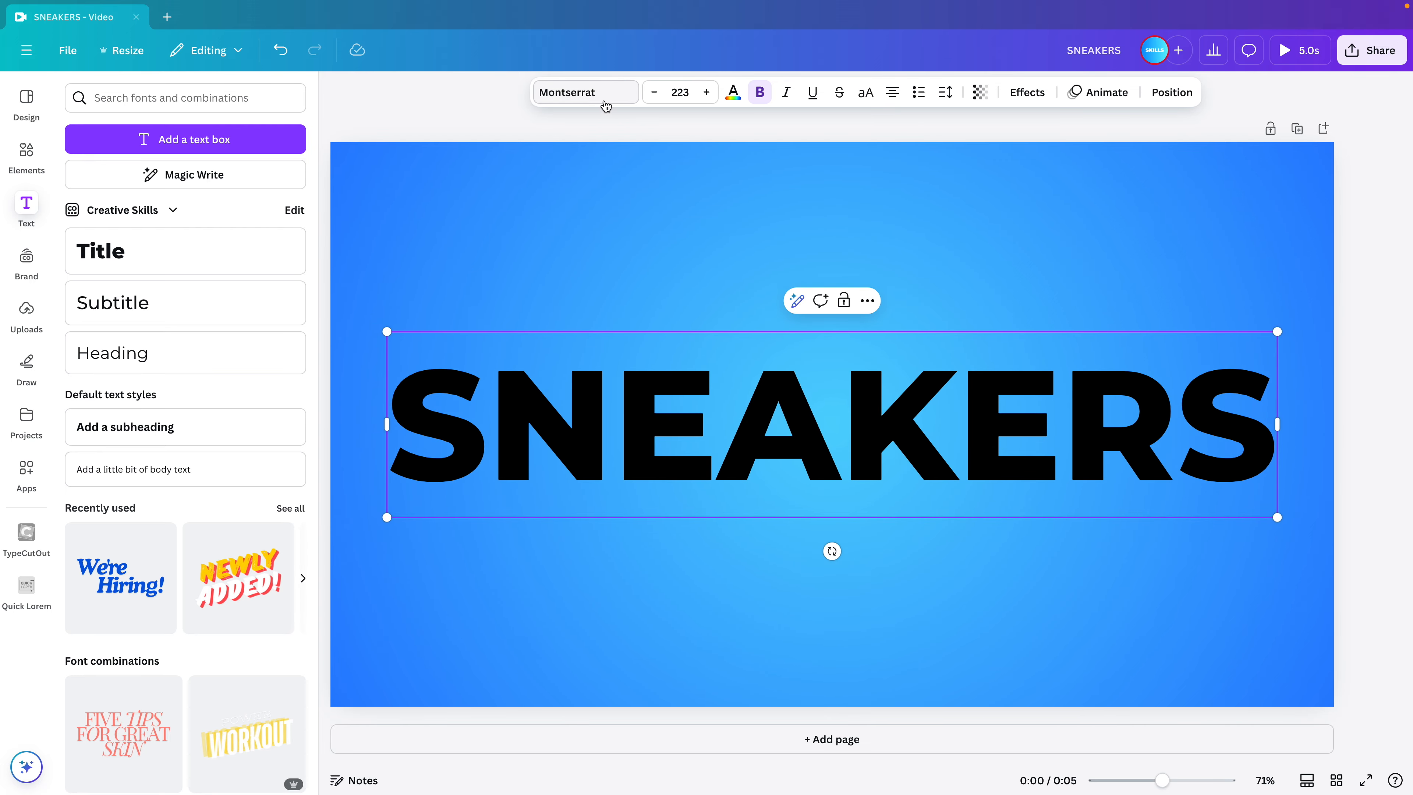
Change the SNEAKERS text font to Anton and enlarge it to size 341.
click(623, 94)
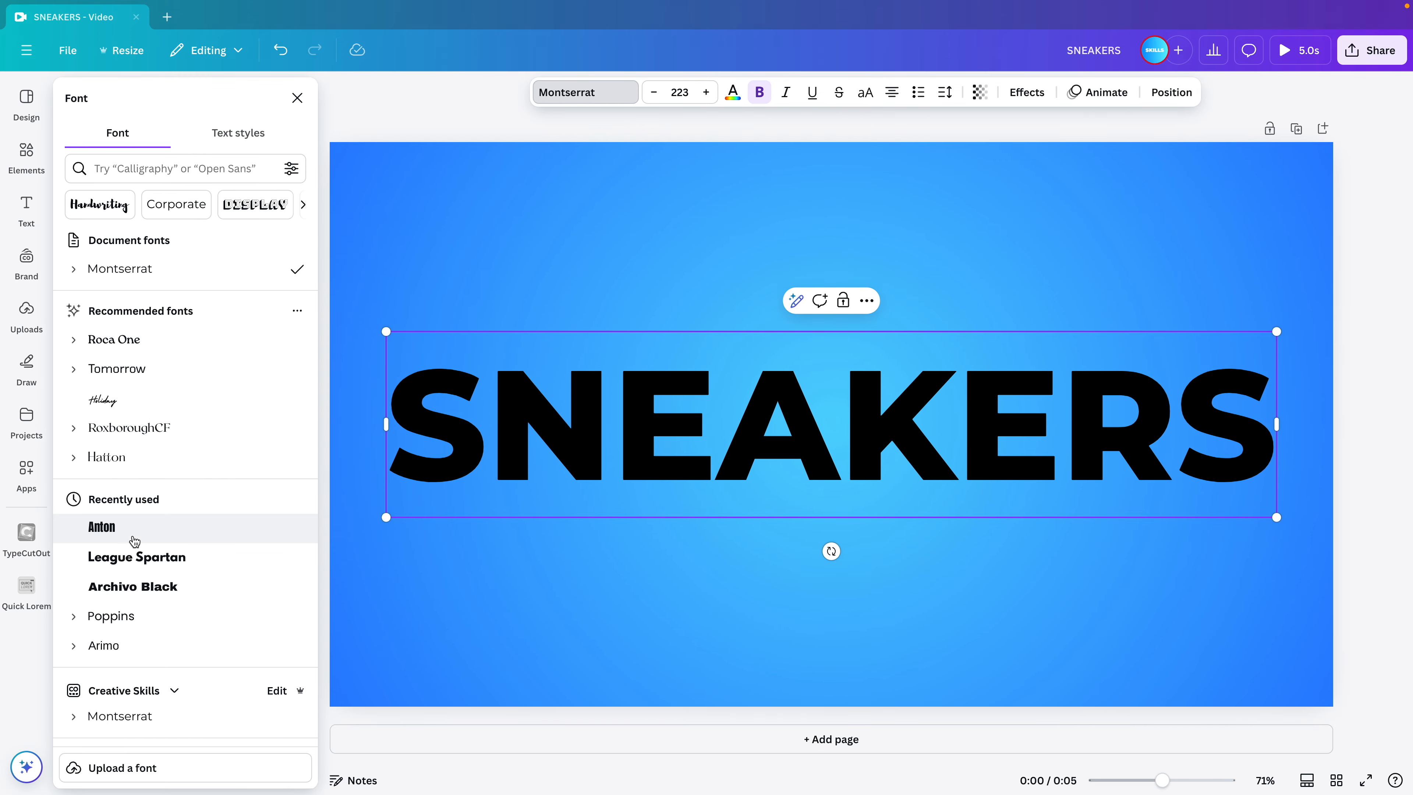
click(117, 534)
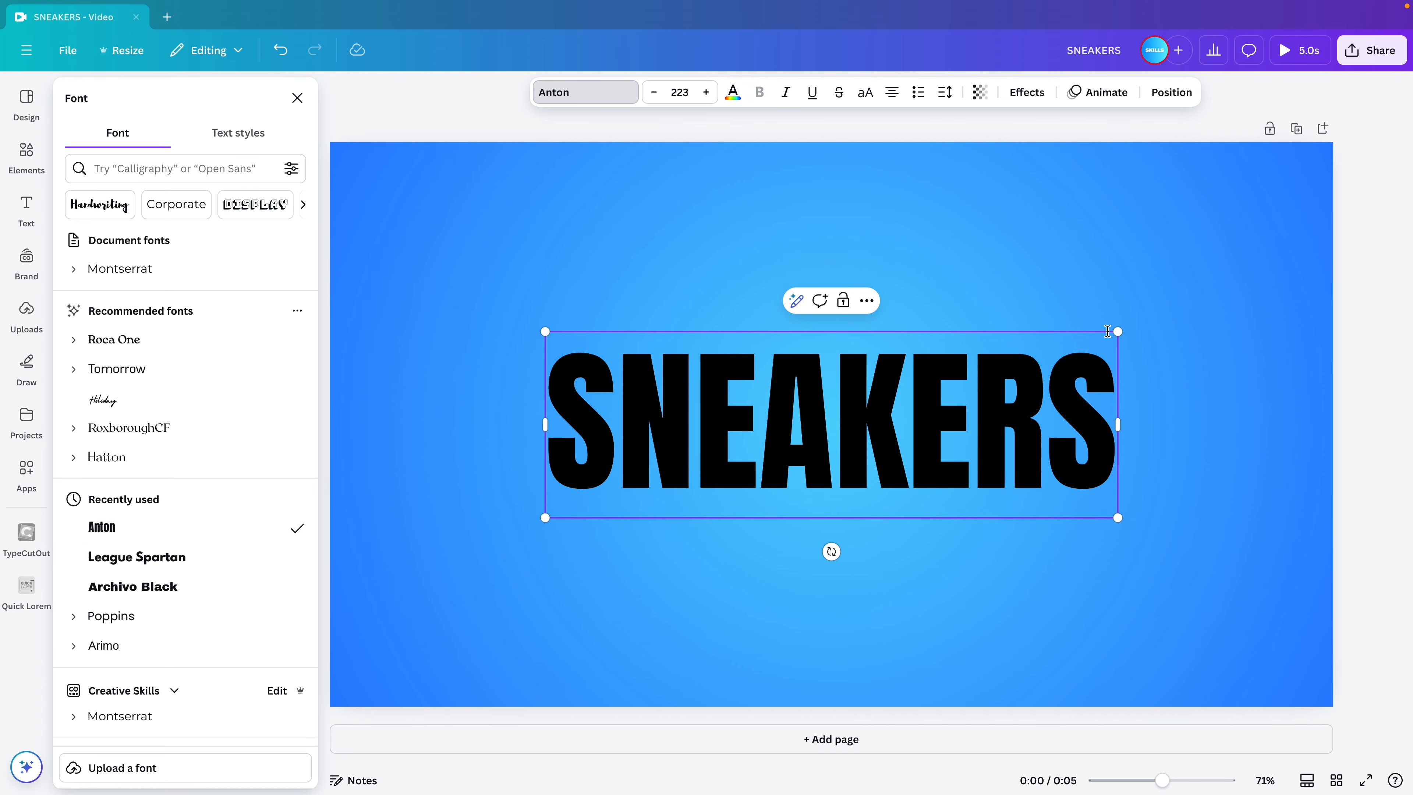
drag(1116, 330, 1268, 289)
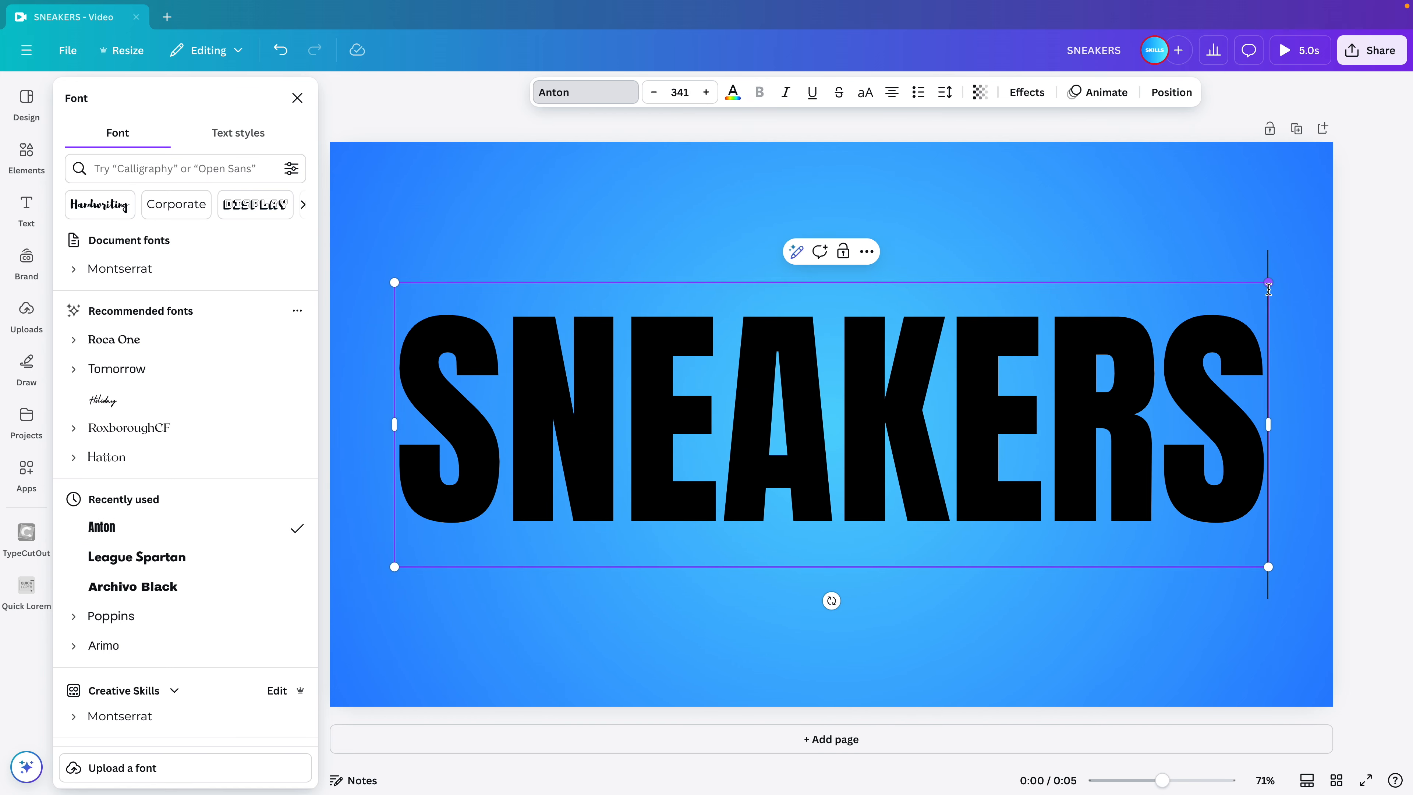
Recolour the whole SNEAKERS text white.
double_click(762, 364)
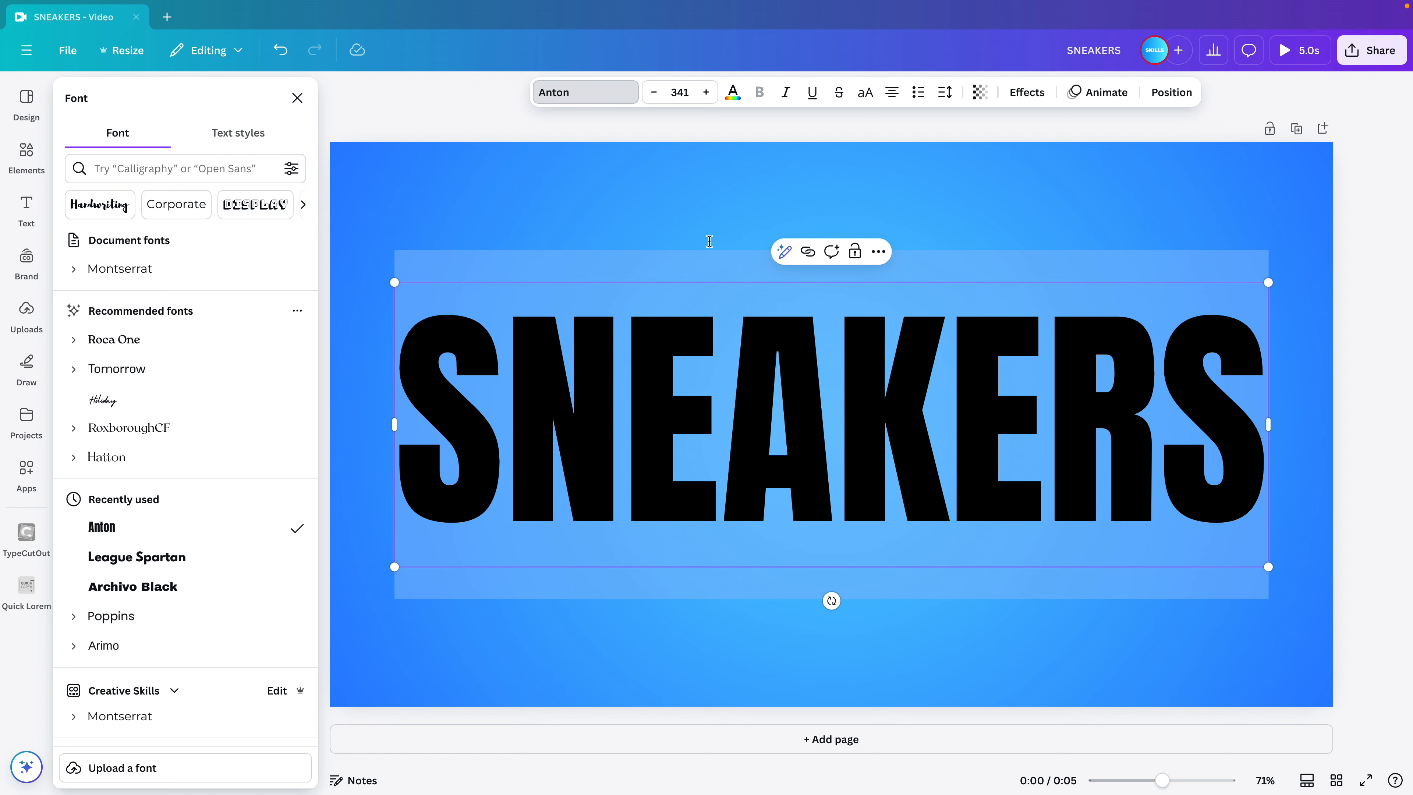
click(734, 95)
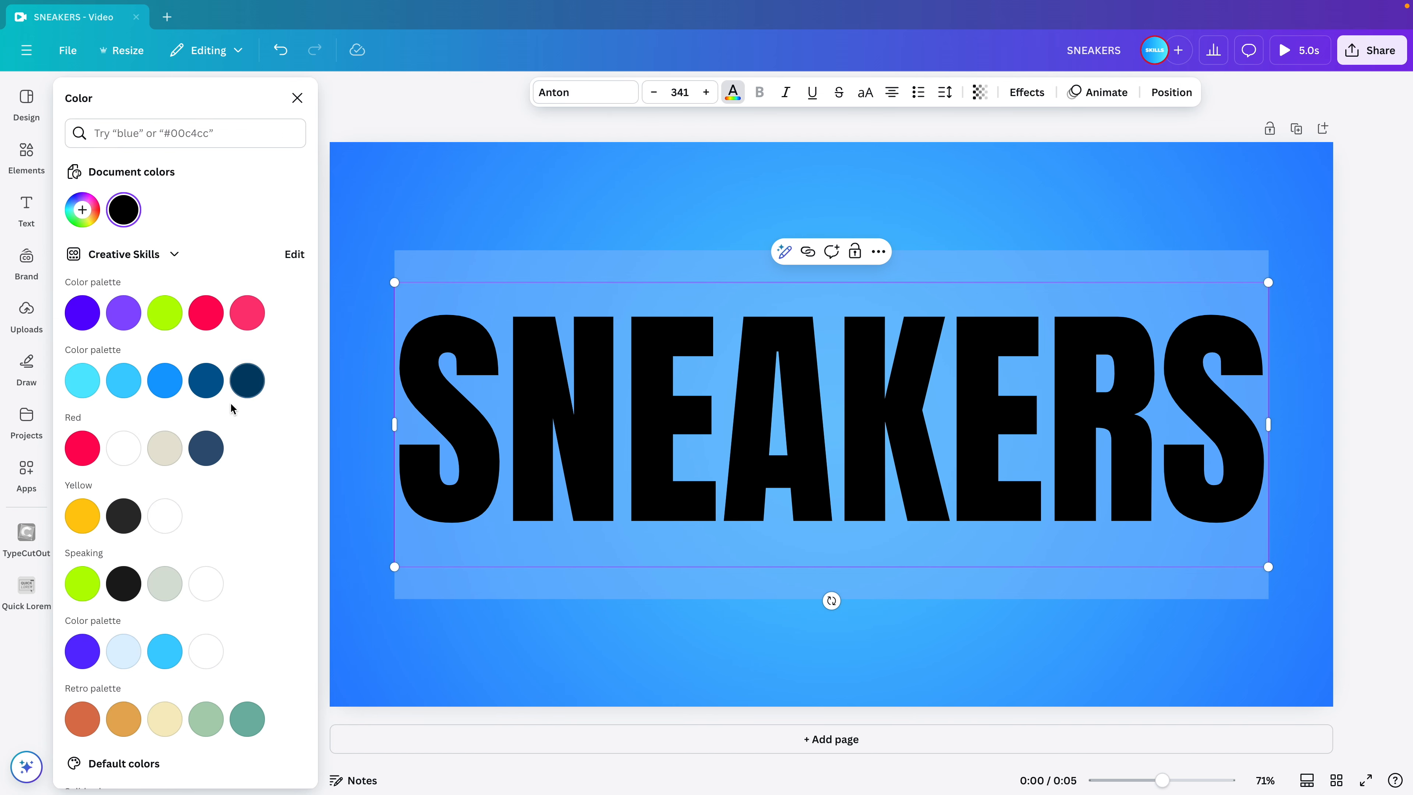
click(124, 449)
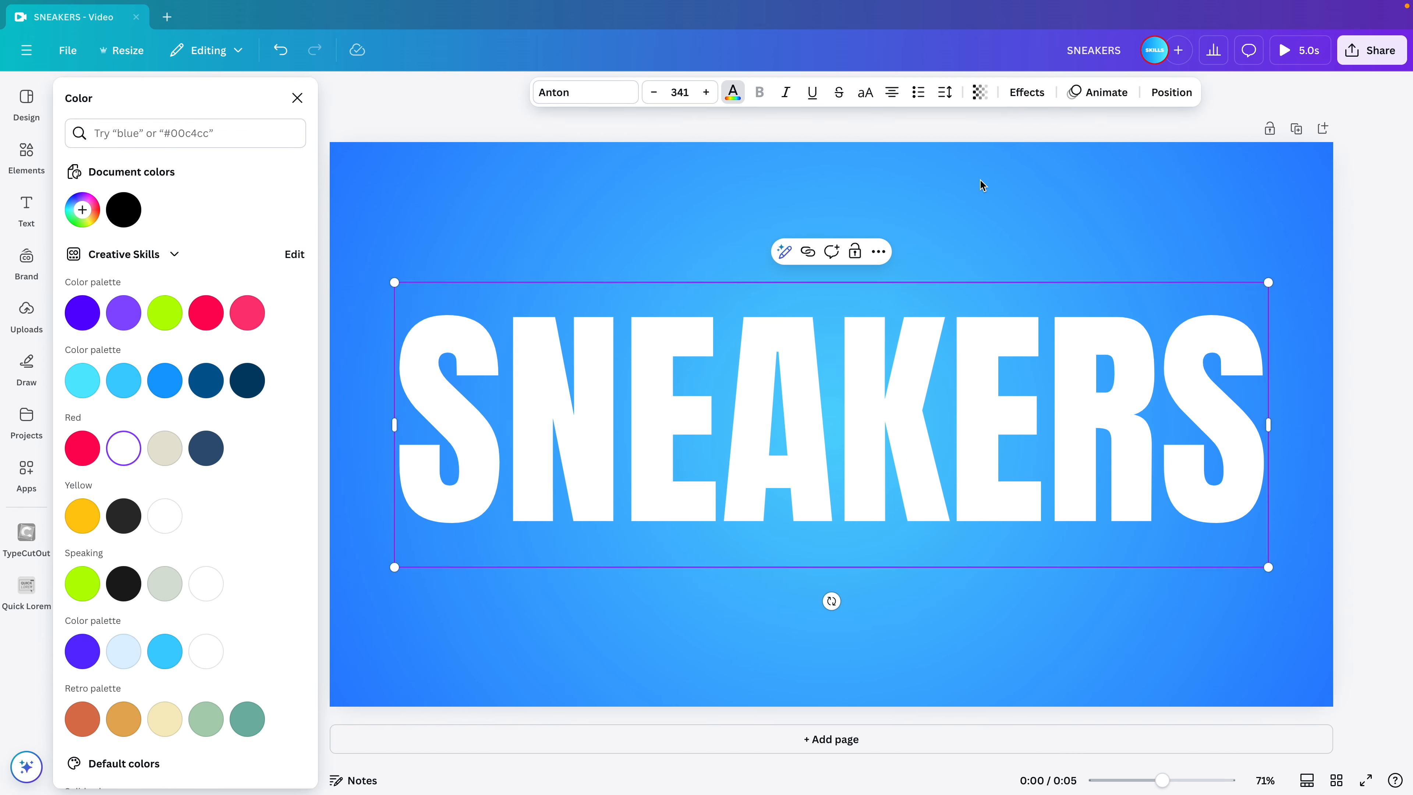
click(979, 179)
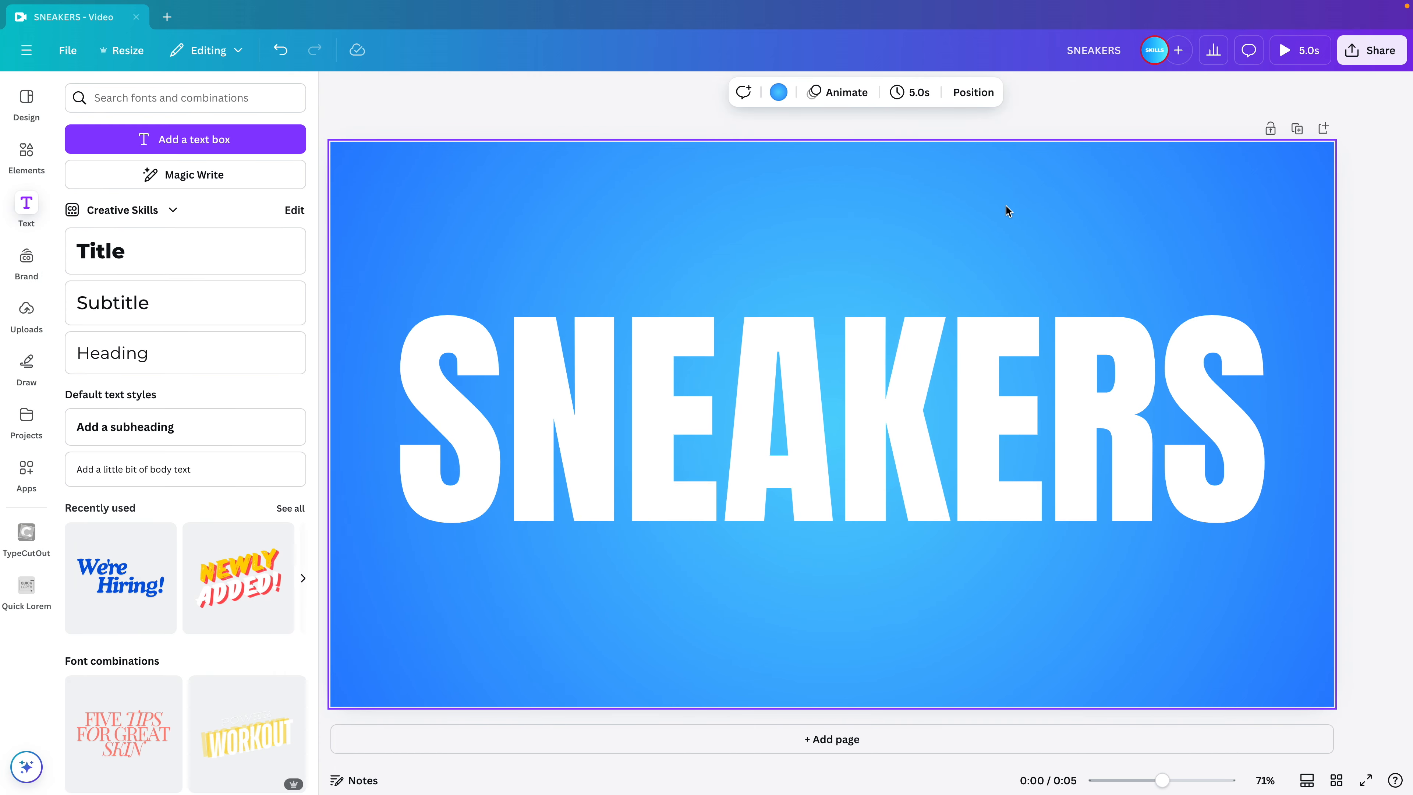
Apply the Neon effect to the SNEAKERS text and colour it with the light blue of the brand's blue palette.
click(1032, 374)
click(1033, 94)
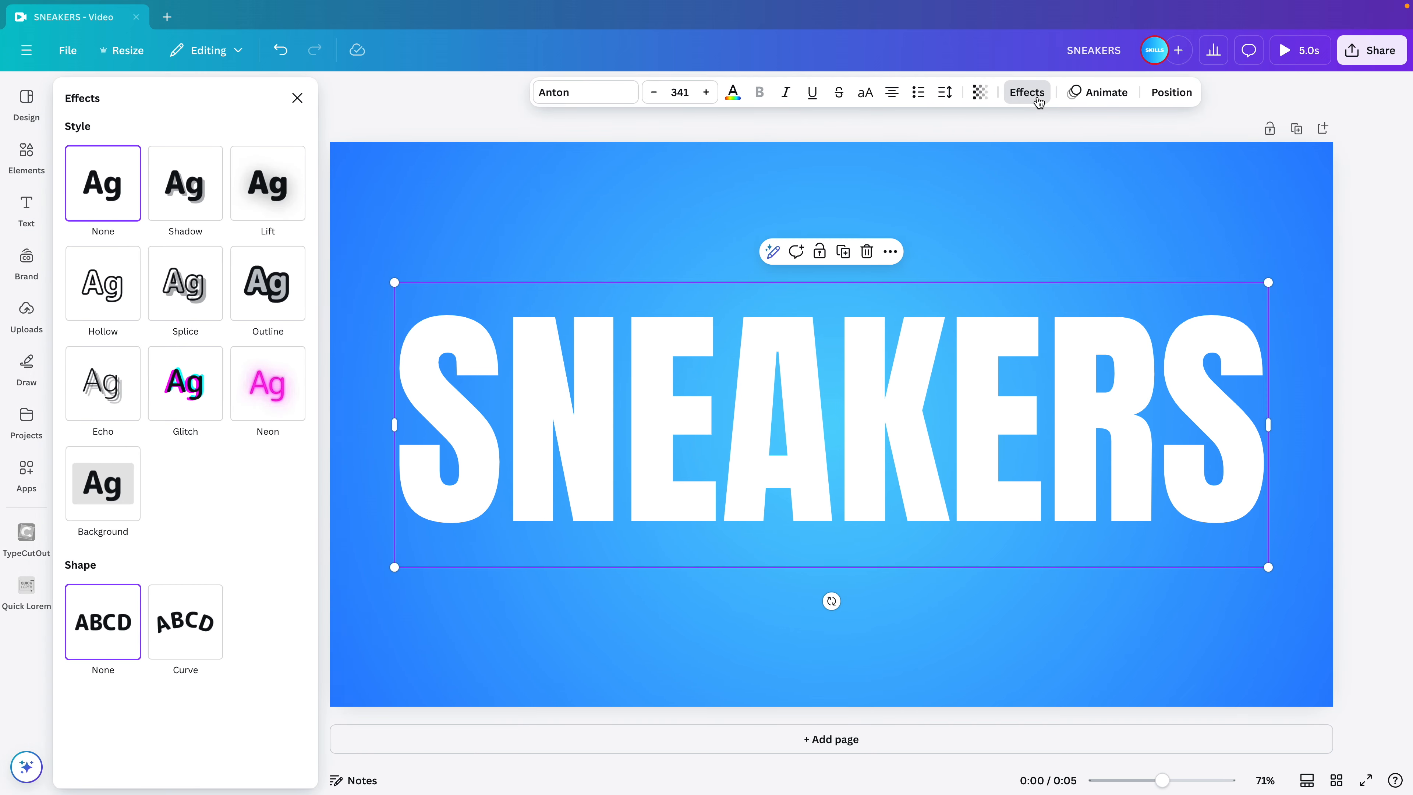
click(280, 395)
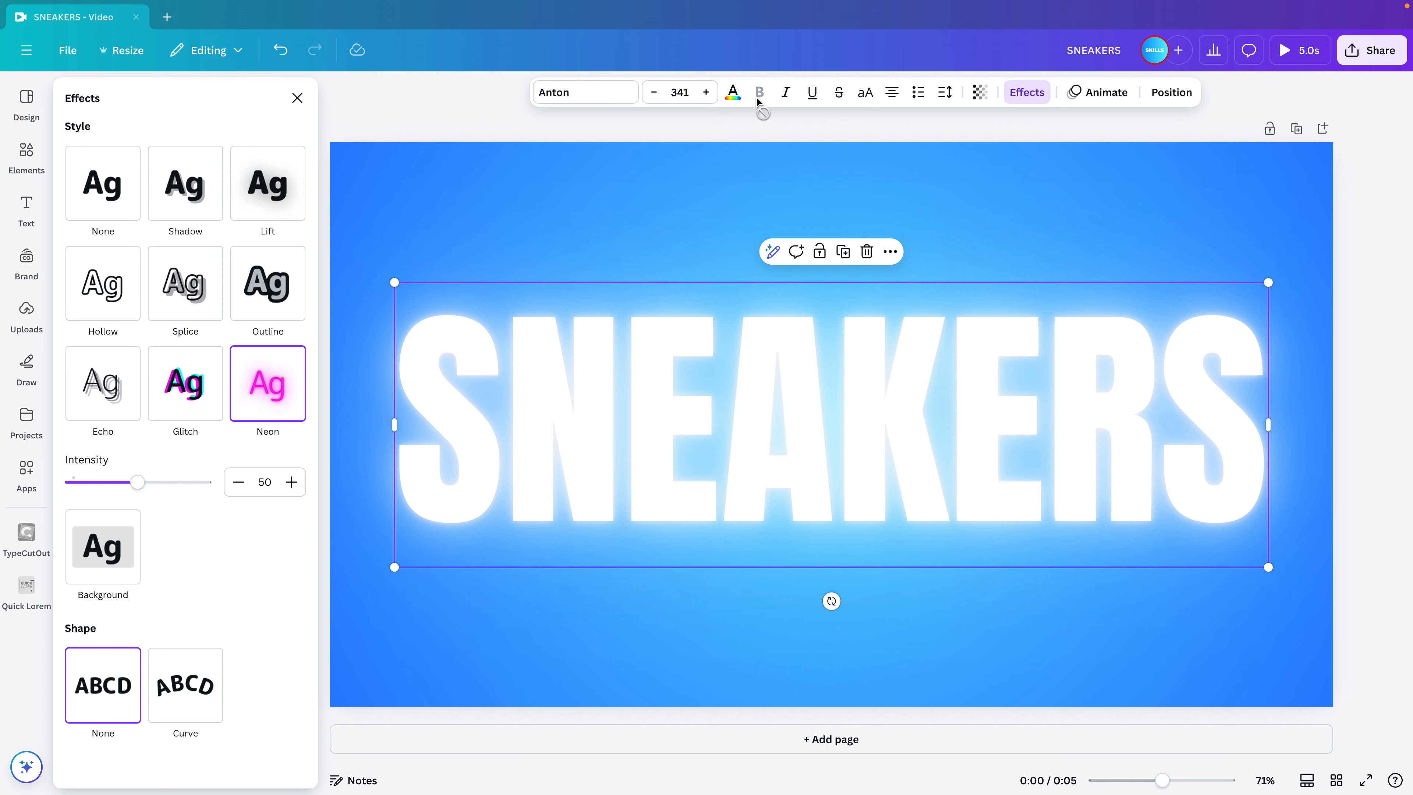
click(733, 92)
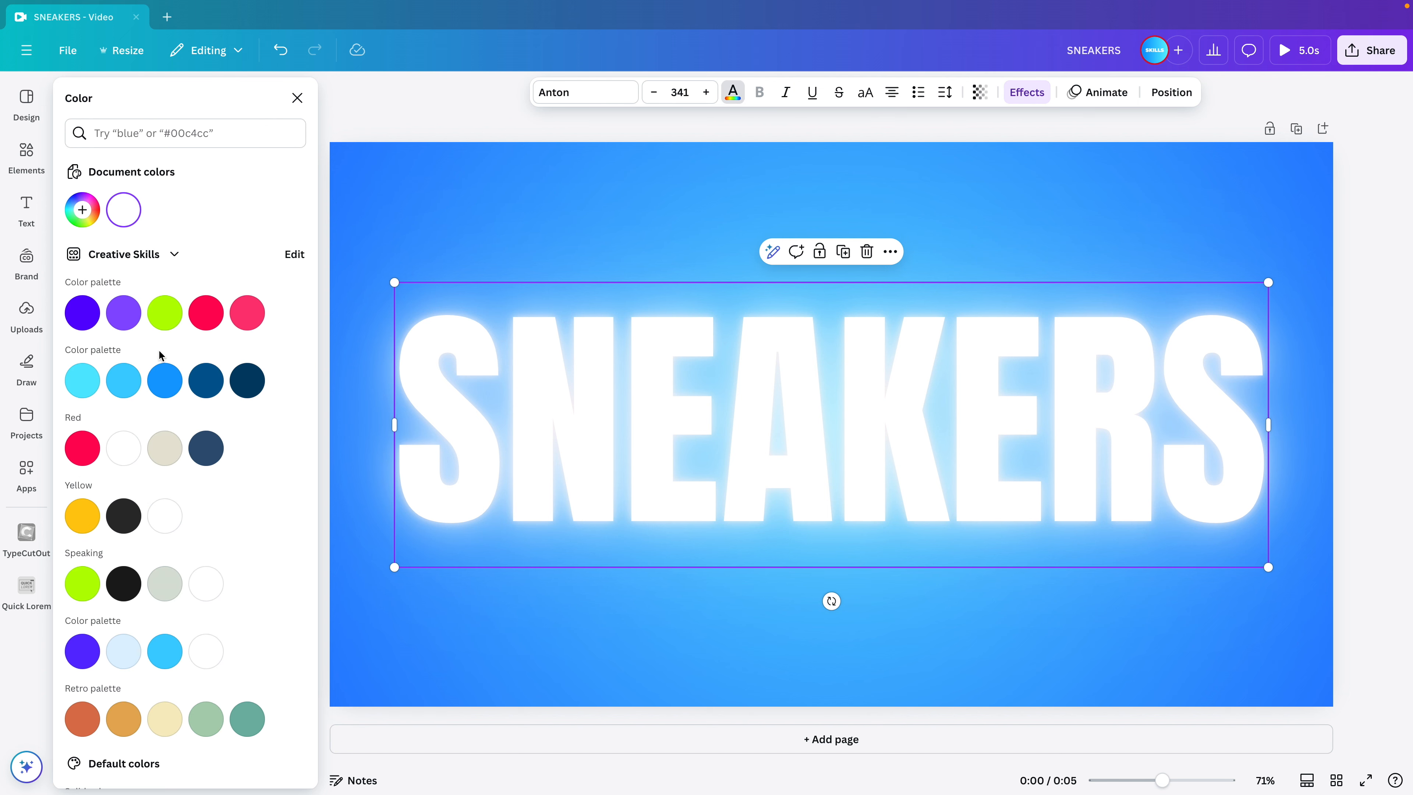
click(125, 383)
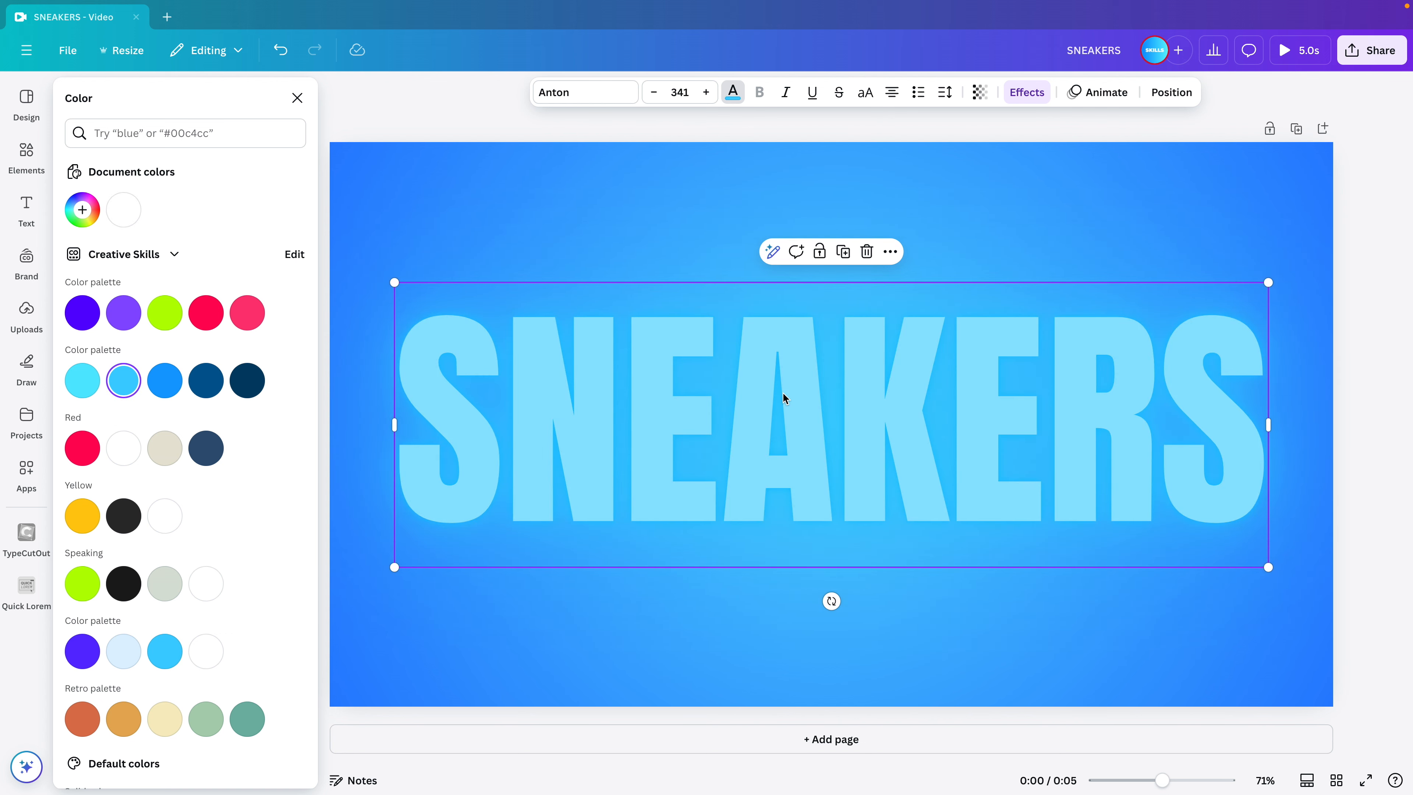
Set the Neon effect intensity of the SNEAKERS text to 100.
click(1028, 93)
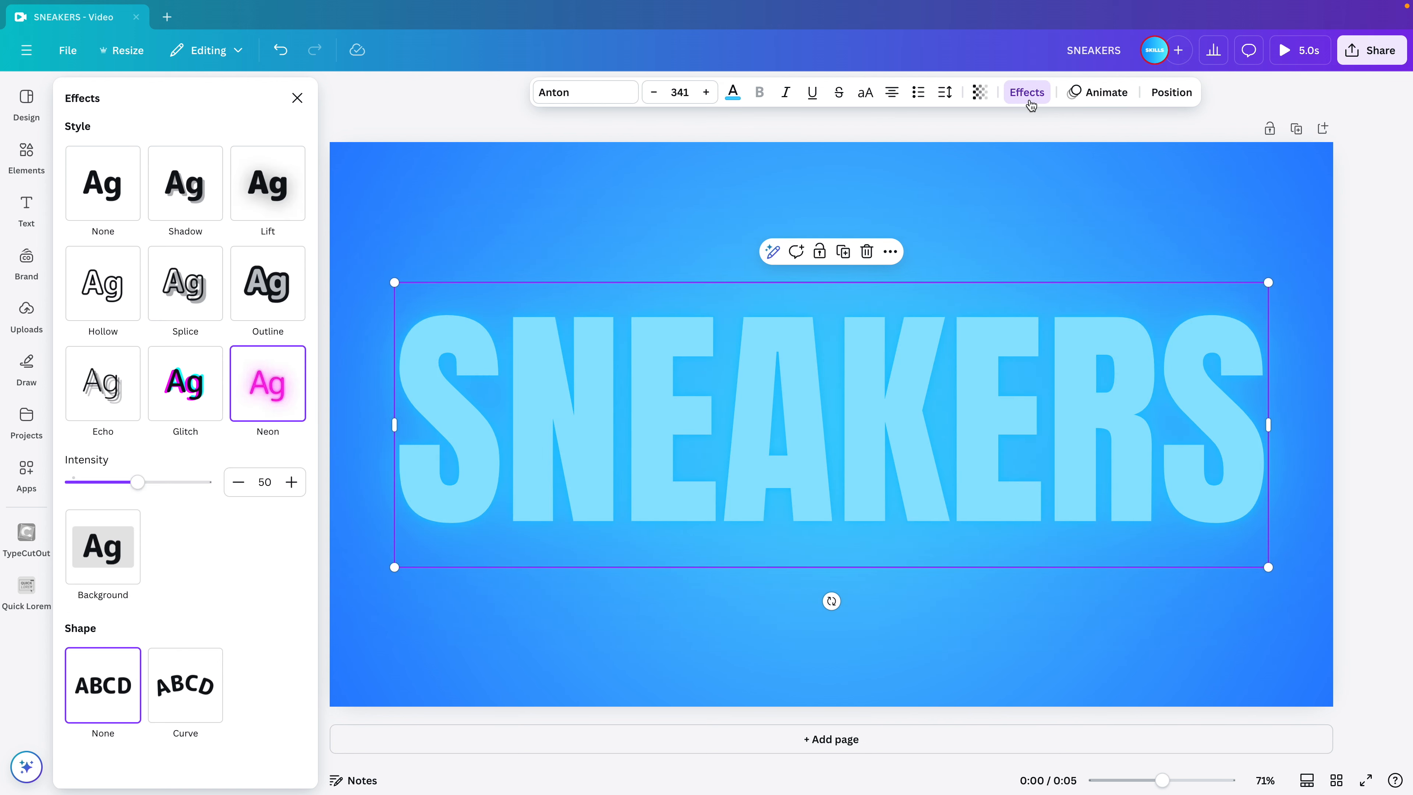
drag(145, 483, 233, 487)
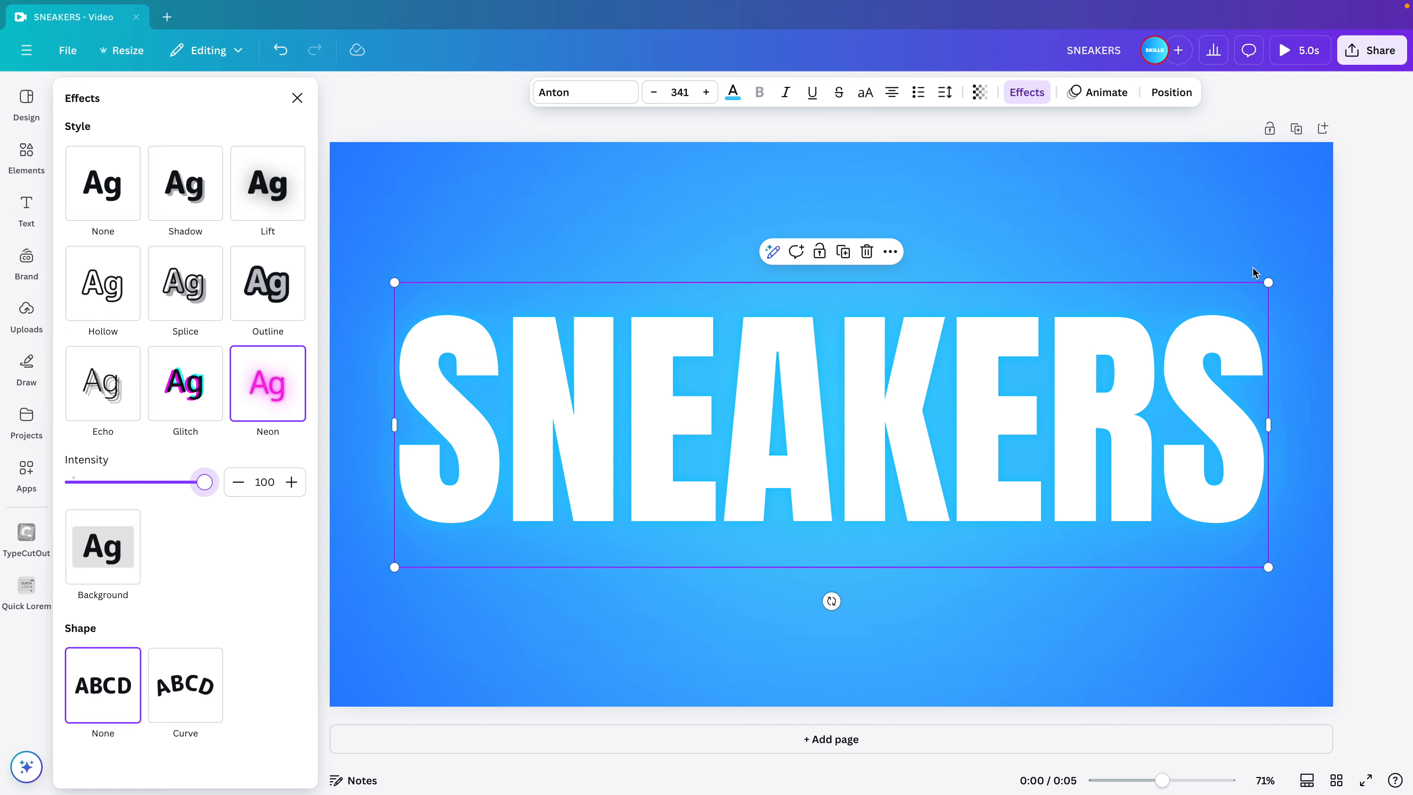
click(1263, 199)
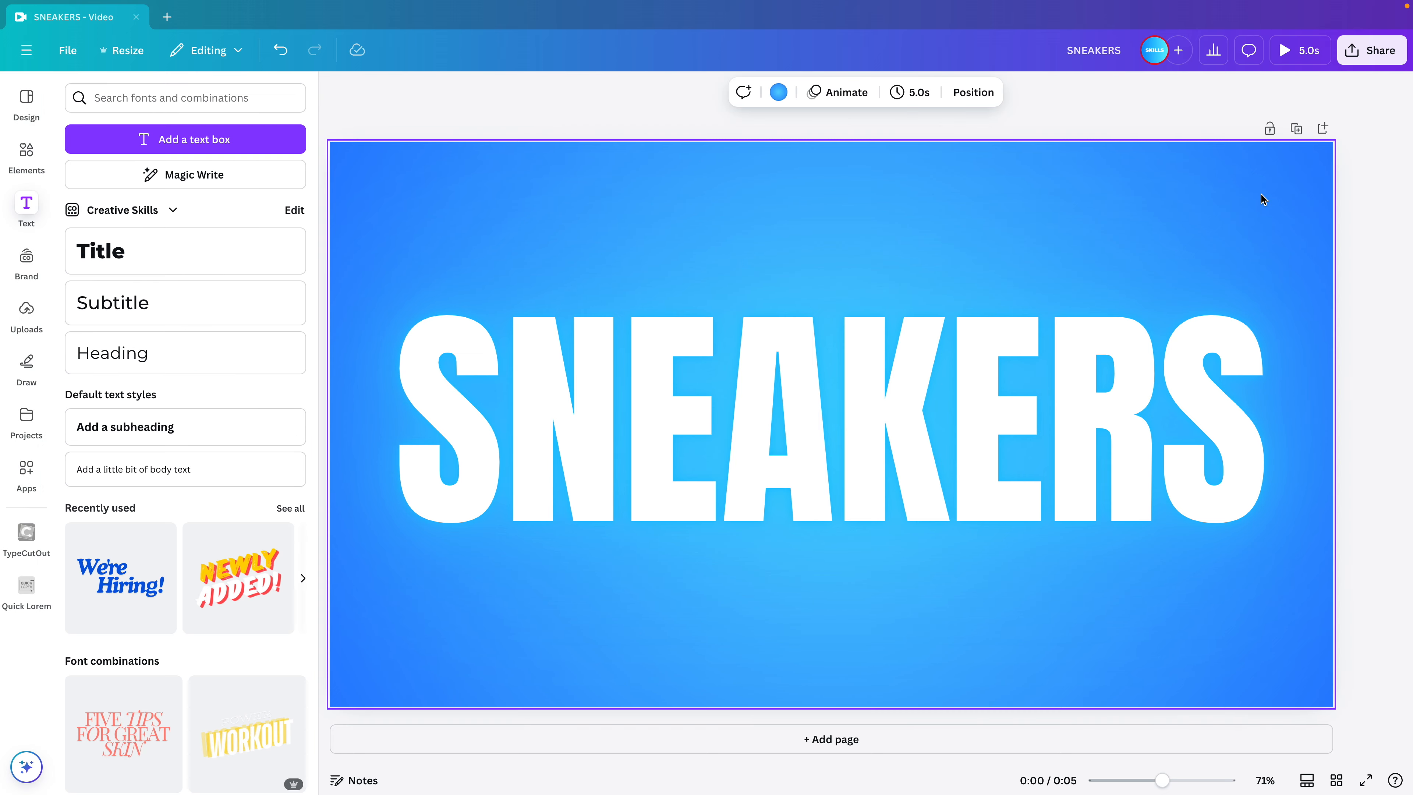
Search the element photos for "sneaker" and close the results.
click(26, 156)
click(139, 98)
text(sneakre)
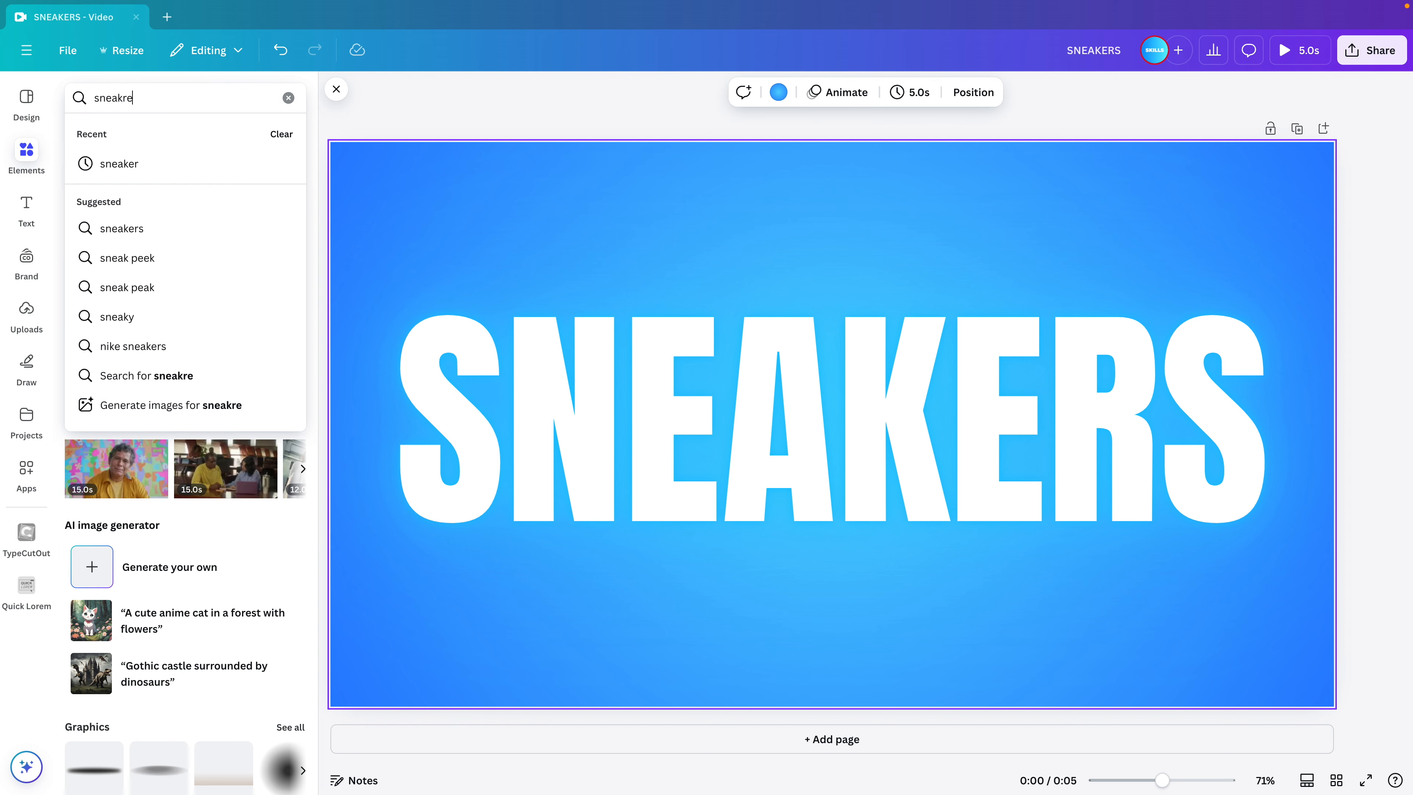
key(BackSpace)
key(BackSpace)
text(er)
key(Return)
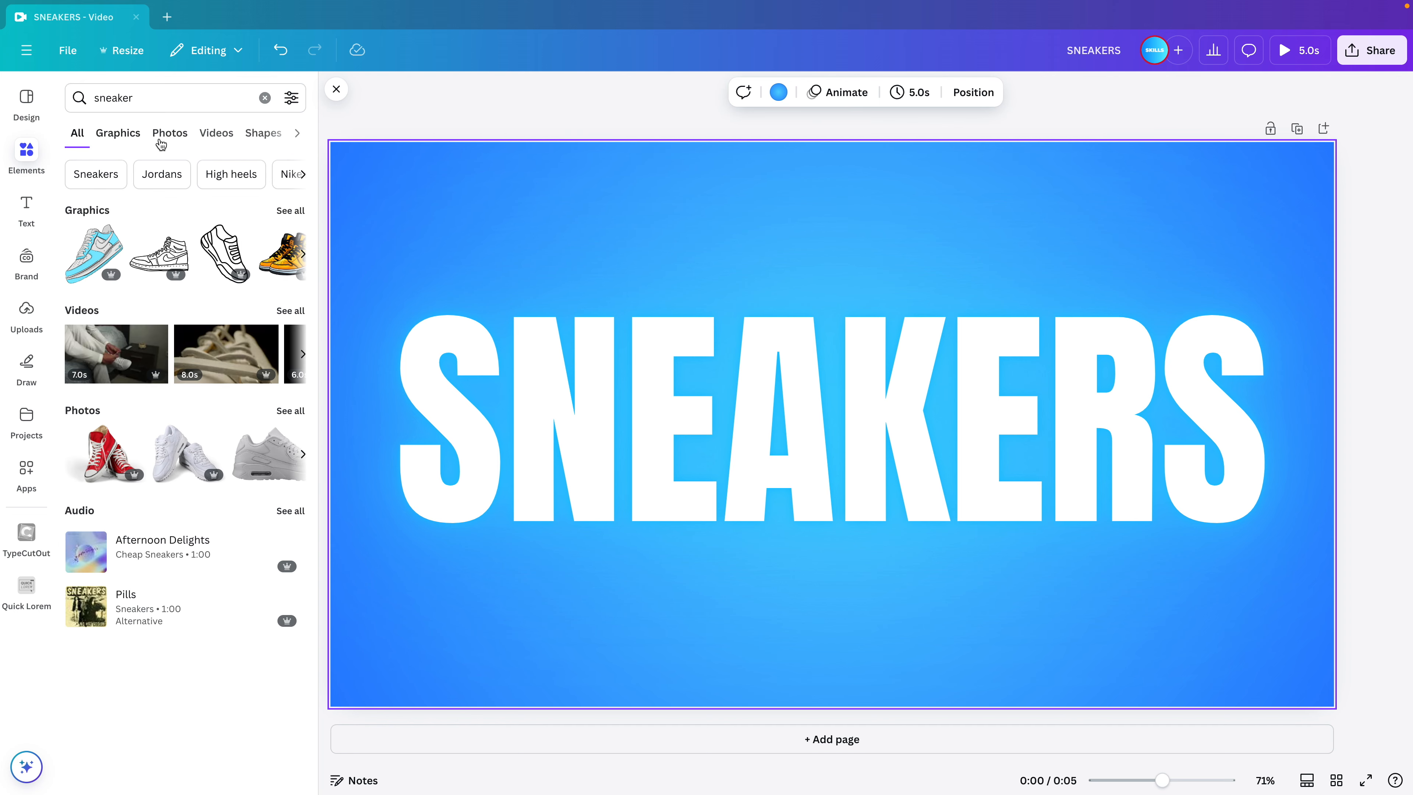
click(160, 140)
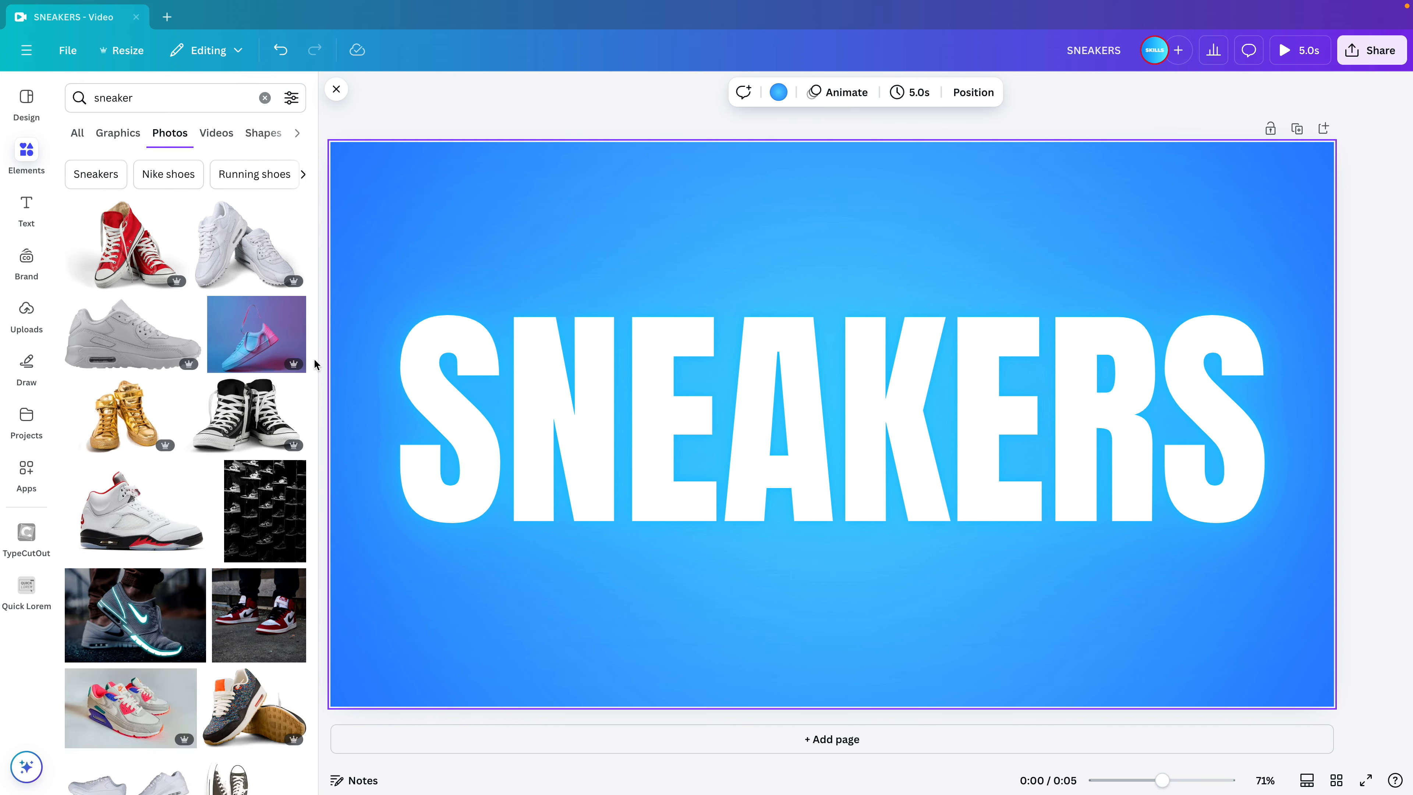
click(336, 92)
Paste the white sneaker image, enlarge it and centre it over the SNEAKERS text.
key(ctrl+v)
drag(593, 303, 731, 450)
drag(899, 320, 1094, 193)
drag(874, 342, 831, 356)
click(1166, 223)
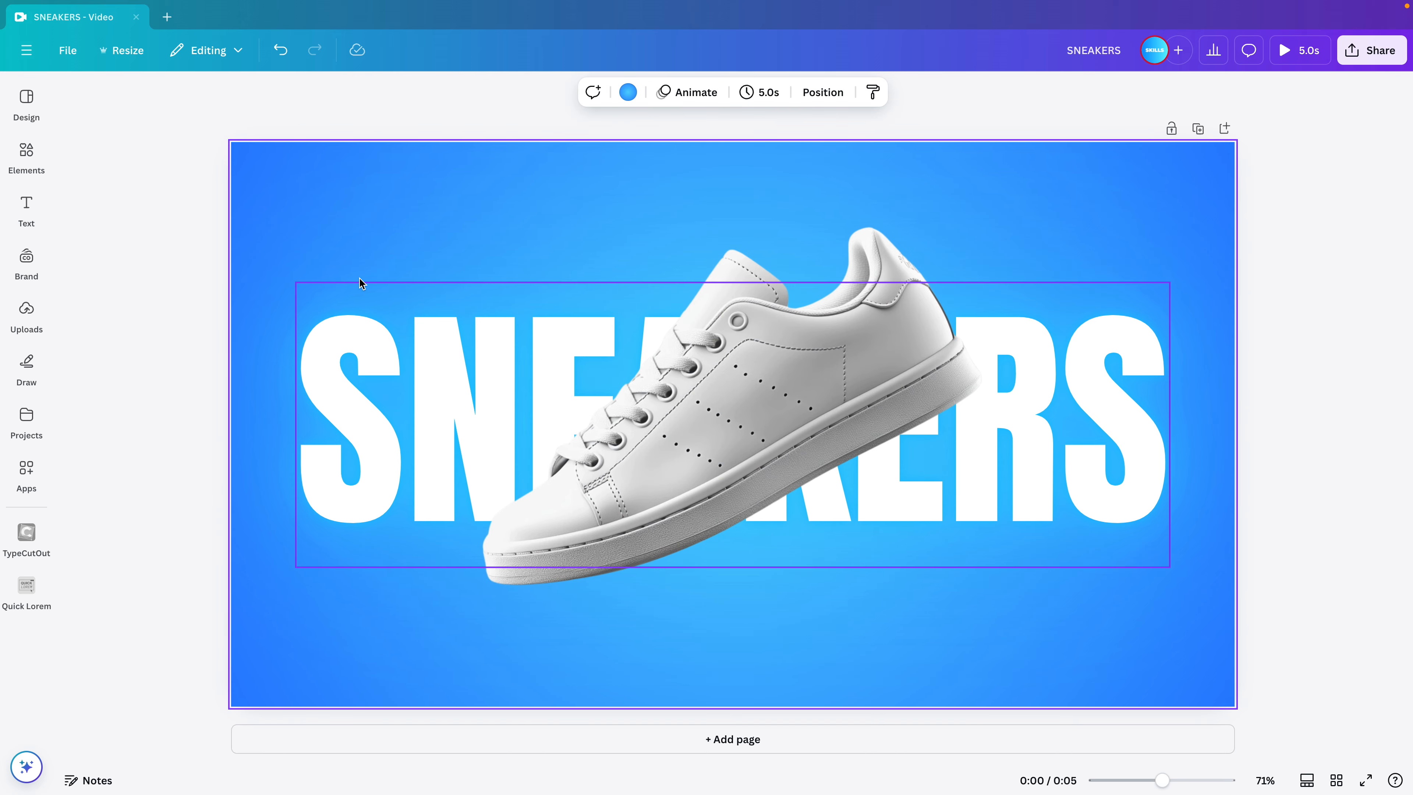
Find "shadow" graphics and add the soft grey oval shadow beneath the sneaker, scaled to about 951 by 250 px.
click(49, 155)
click(142, 101)
text(shadow)
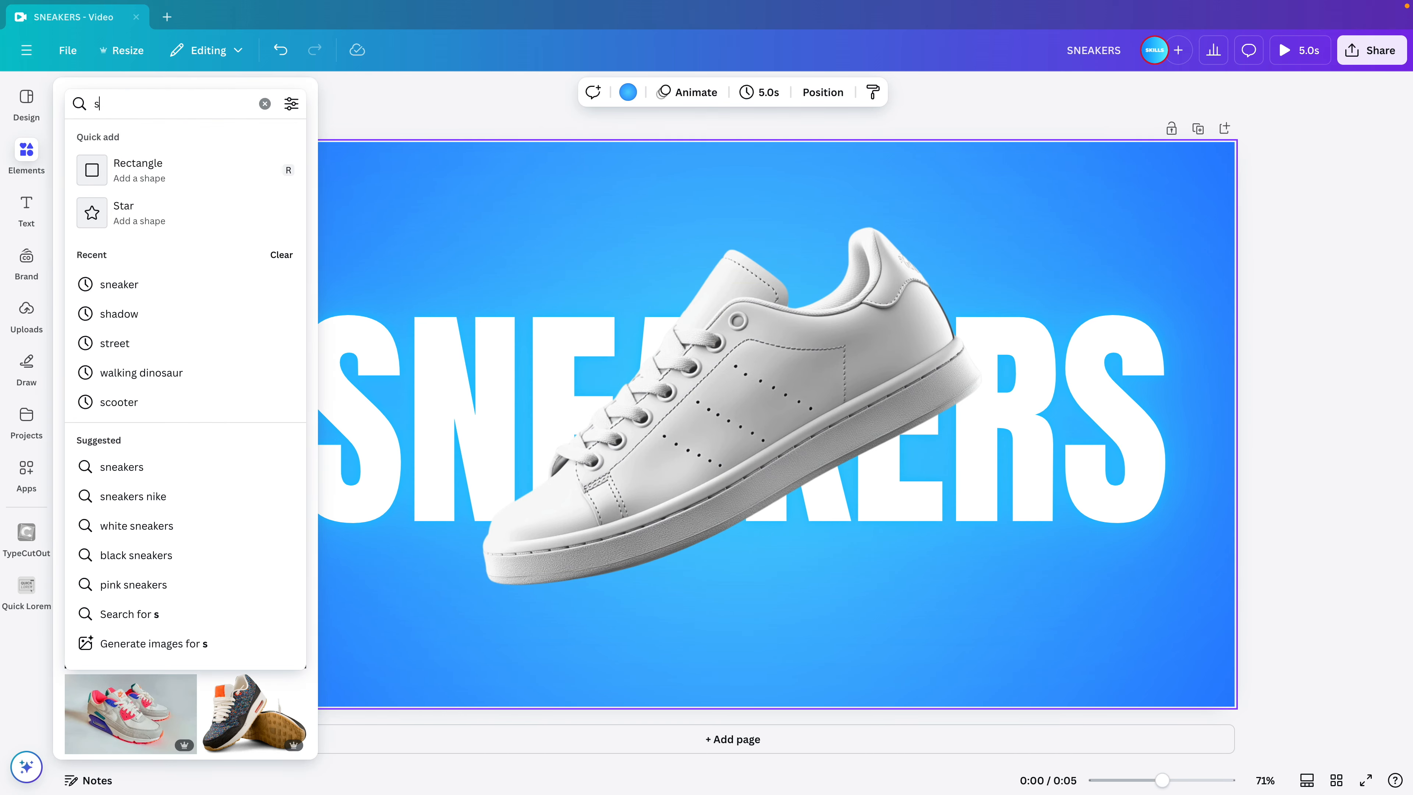
key(Return)
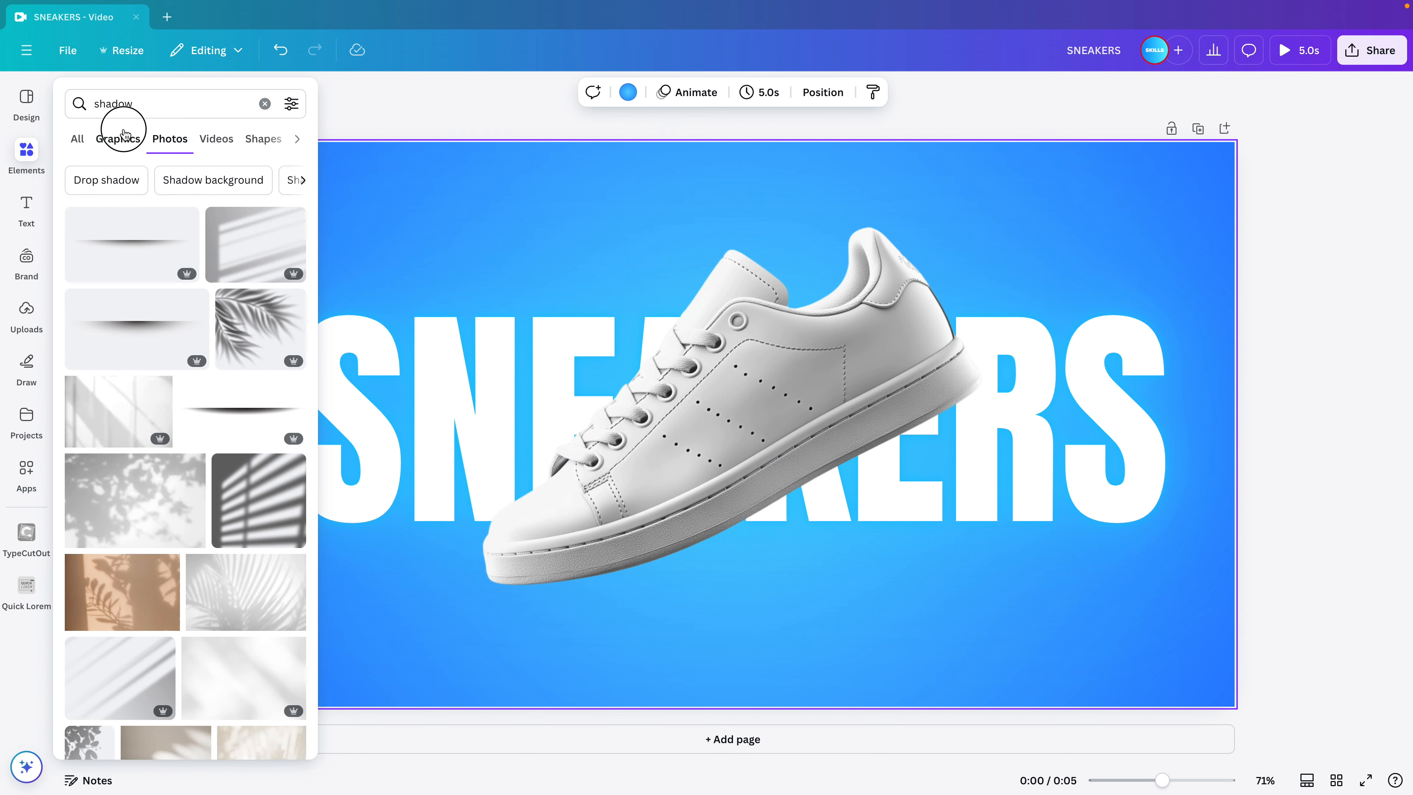
click(118, 139)
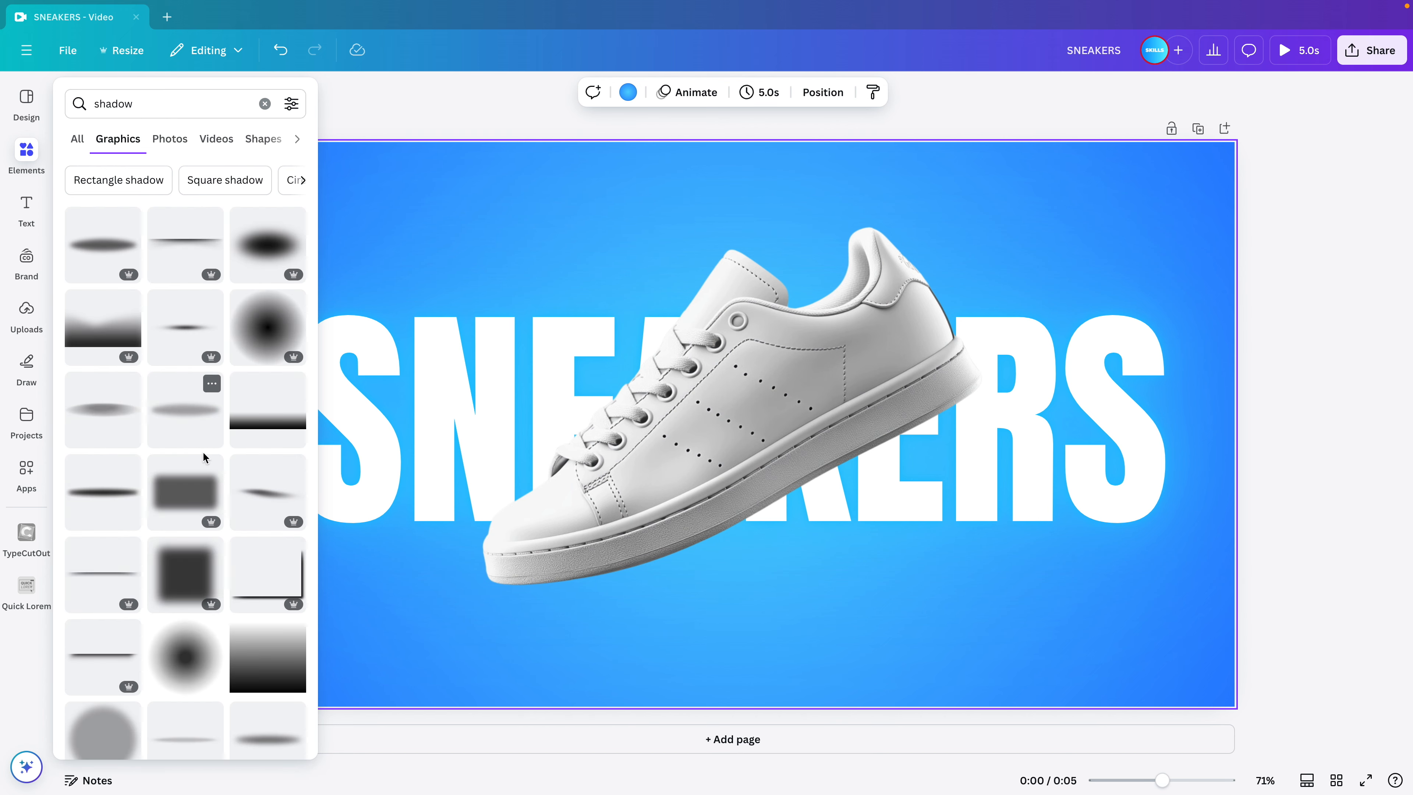
click(181, 426)
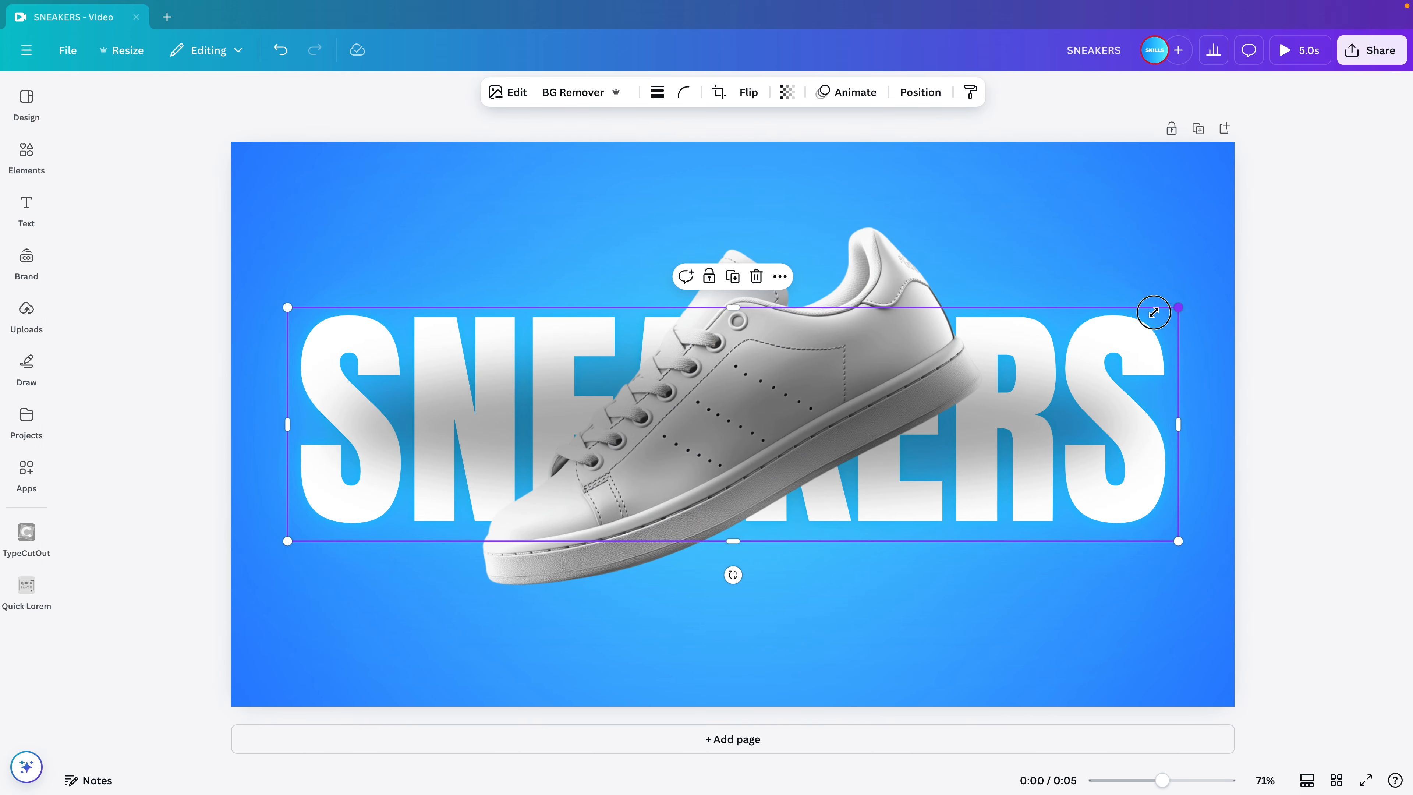
drag(1153, 312, 996, 354)
drag(770, 403, 796, 575)
Move the shadow's layer behind the sneaker and above the SNEAKERS text.
click(907, 93)
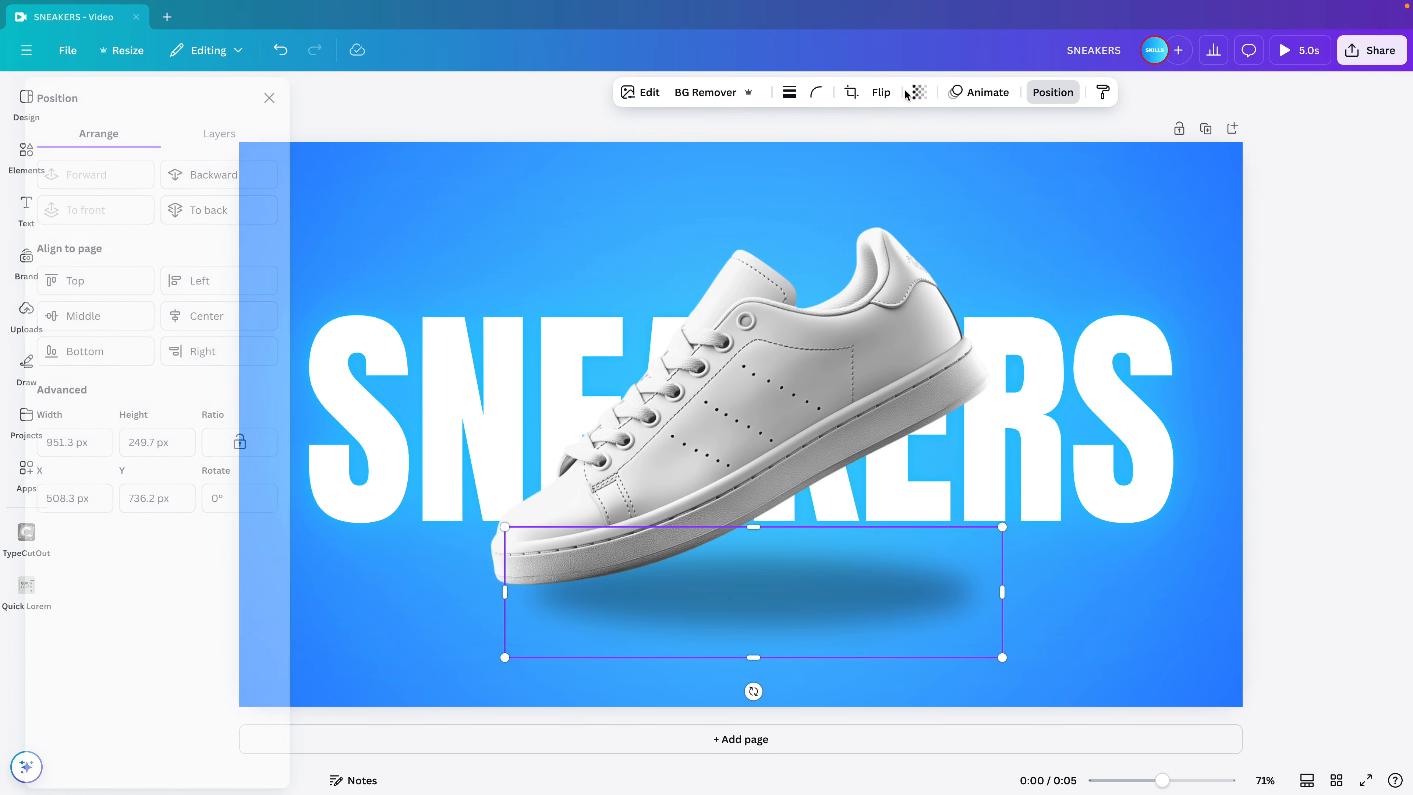
click(248, 144)
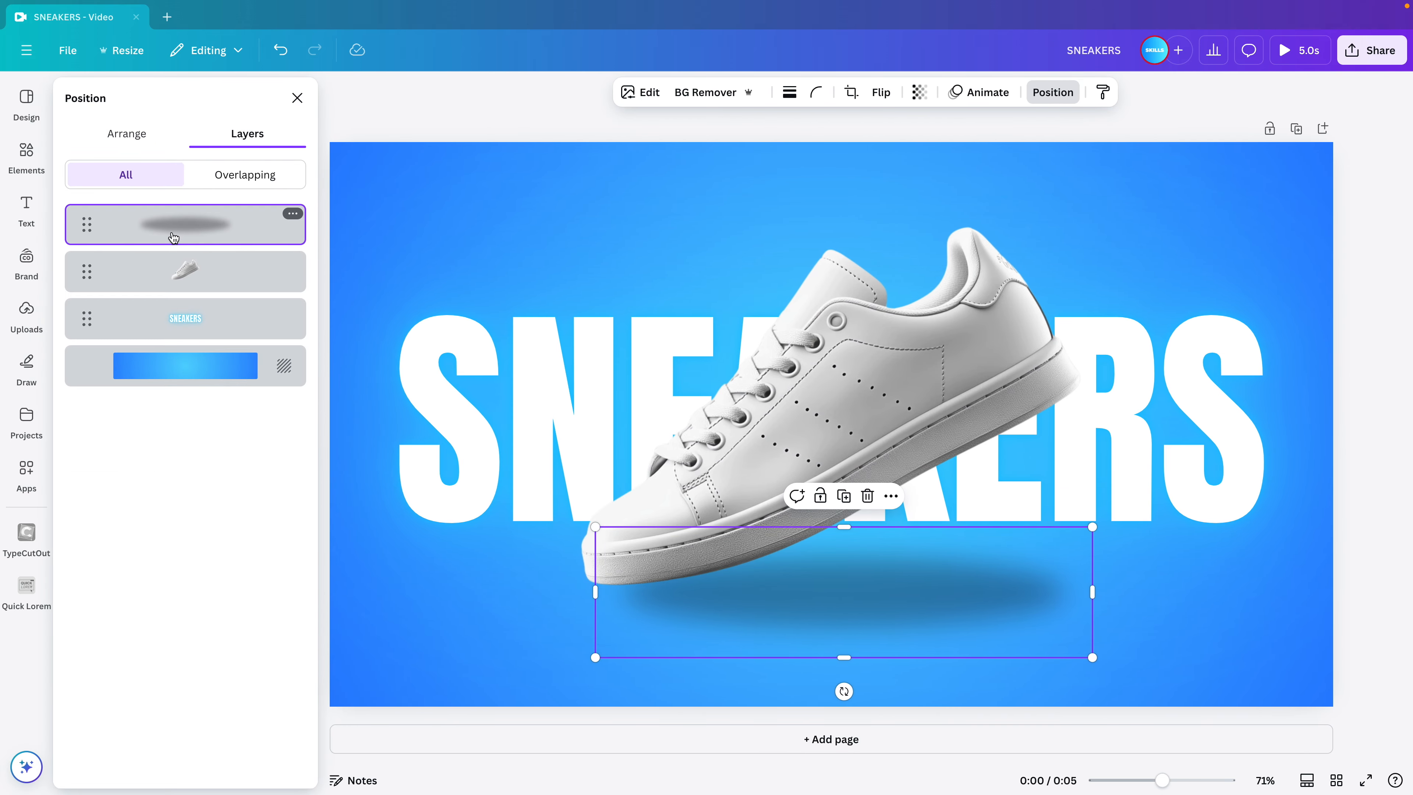
drag(174, 238, 184, 290)
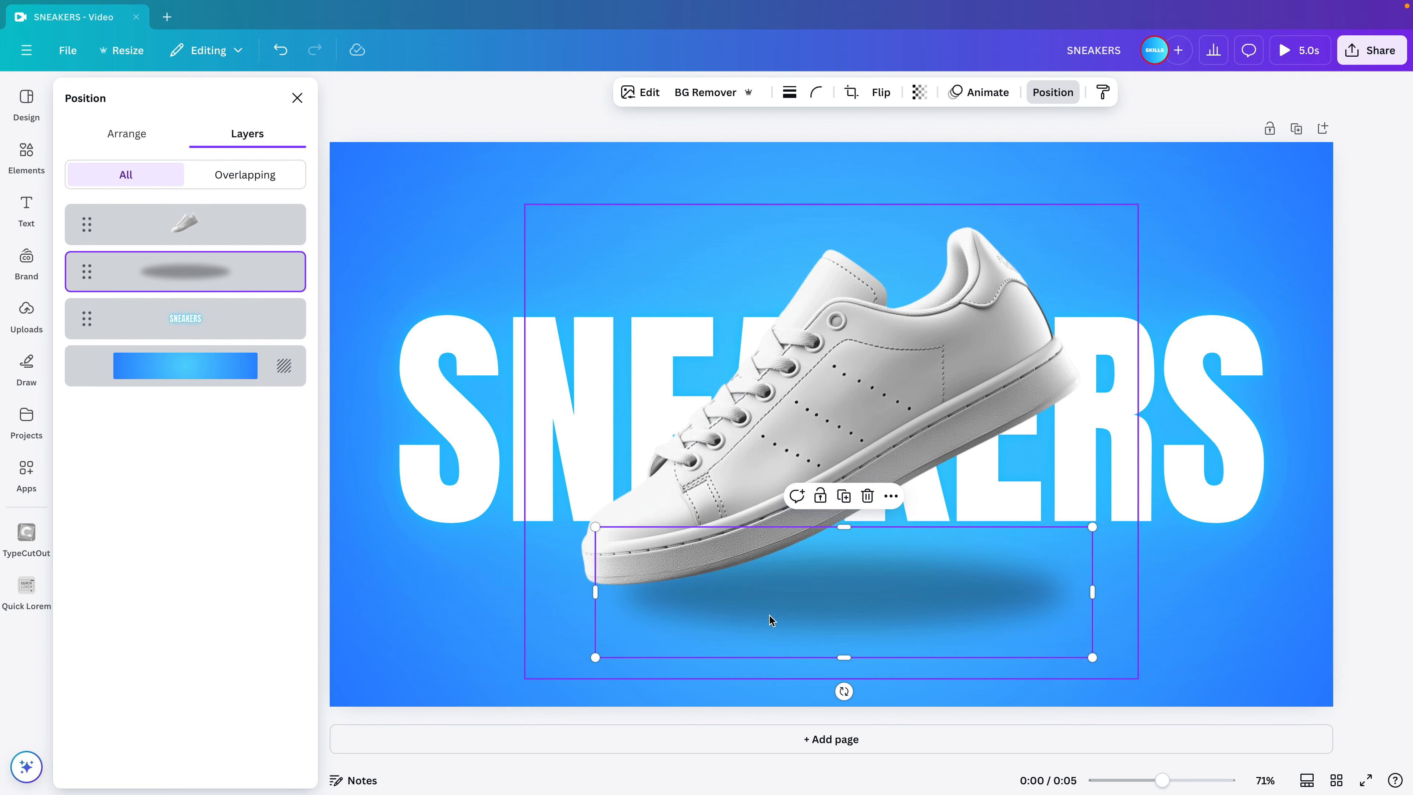
Shift the sneaker slightly up and move the shadow lower, roughly centred beneath it near the page's bottom edge.
drag(948, 618, 894, 640)
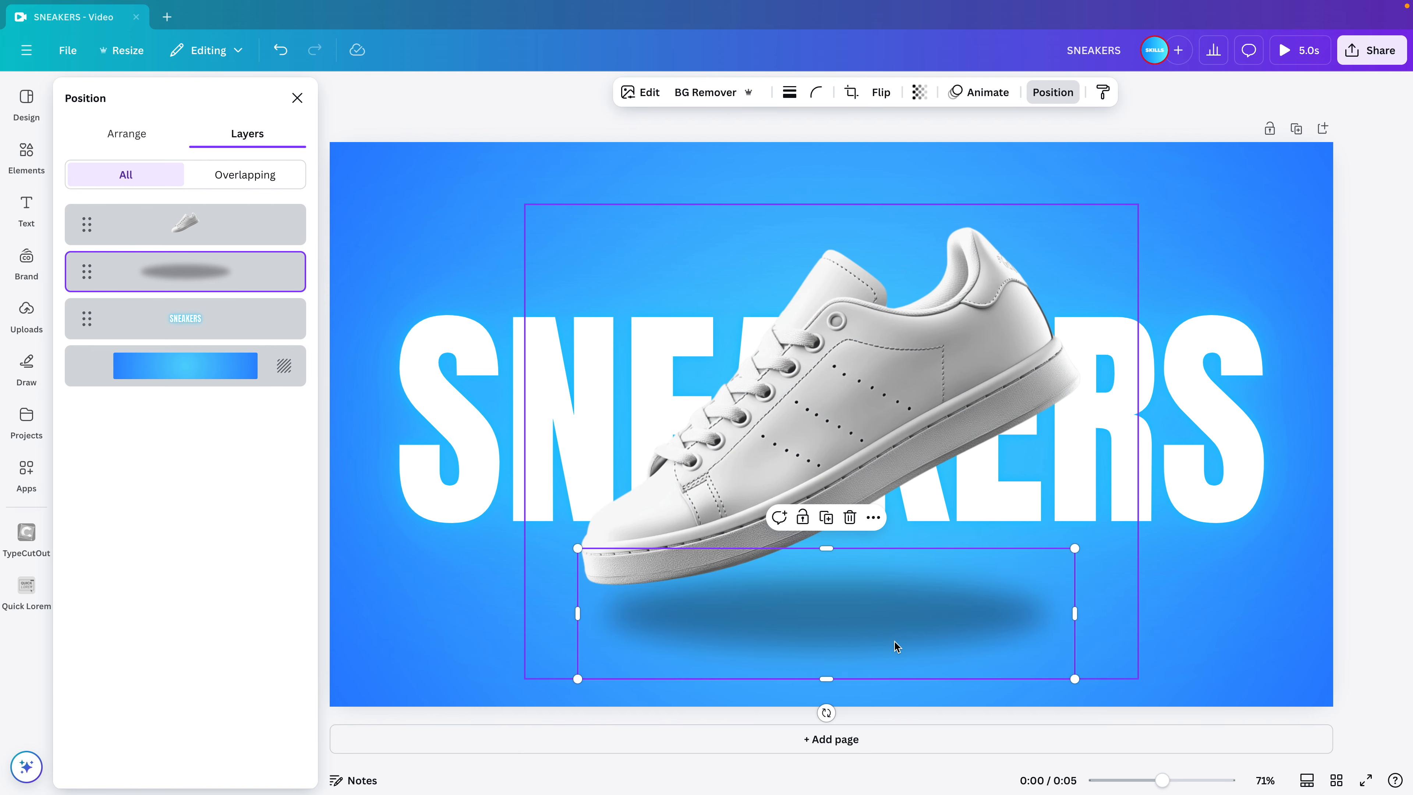
click(982, 263)
drag(982, 263, 968, 262)
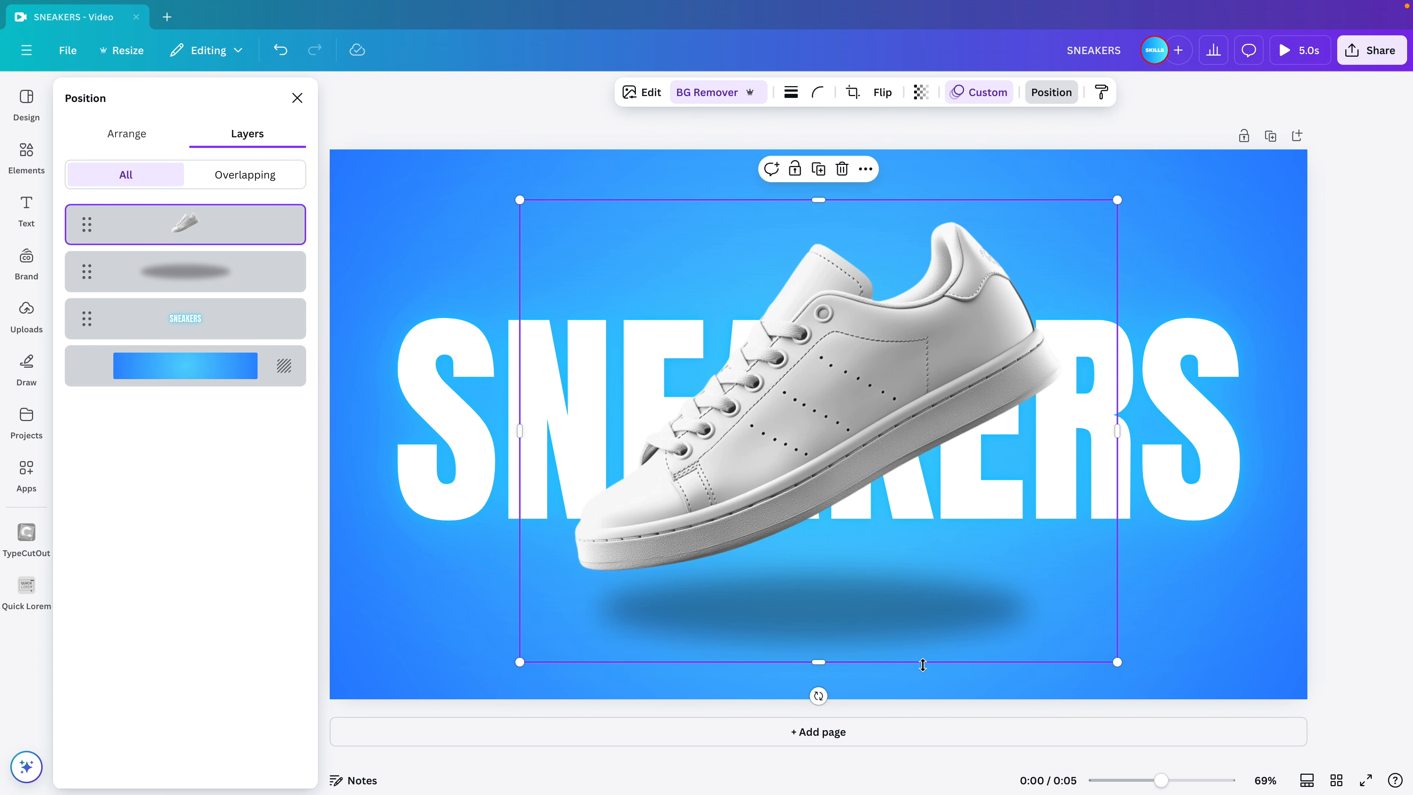
click(921, 688)
click(918, 684)
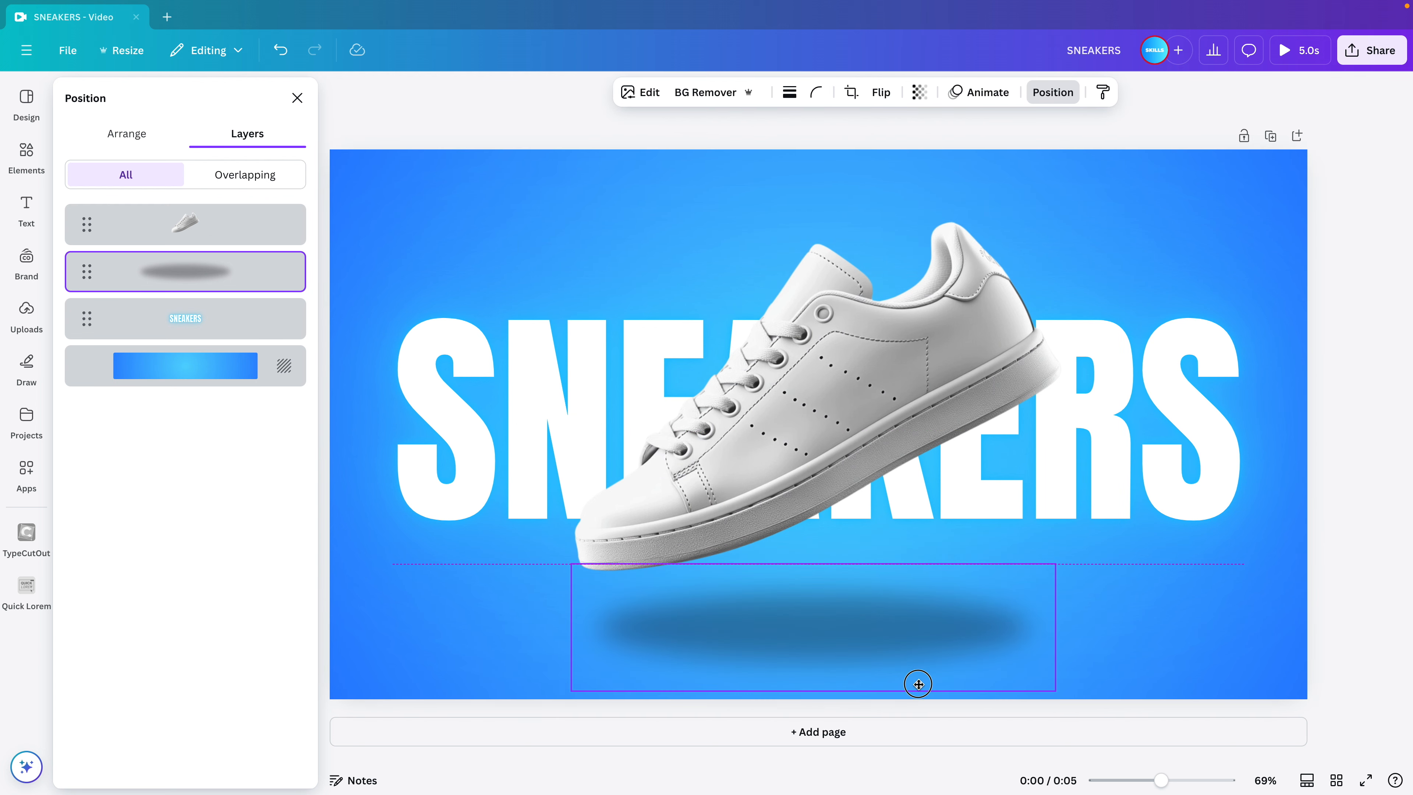
drag(918, 680, 918, 680)
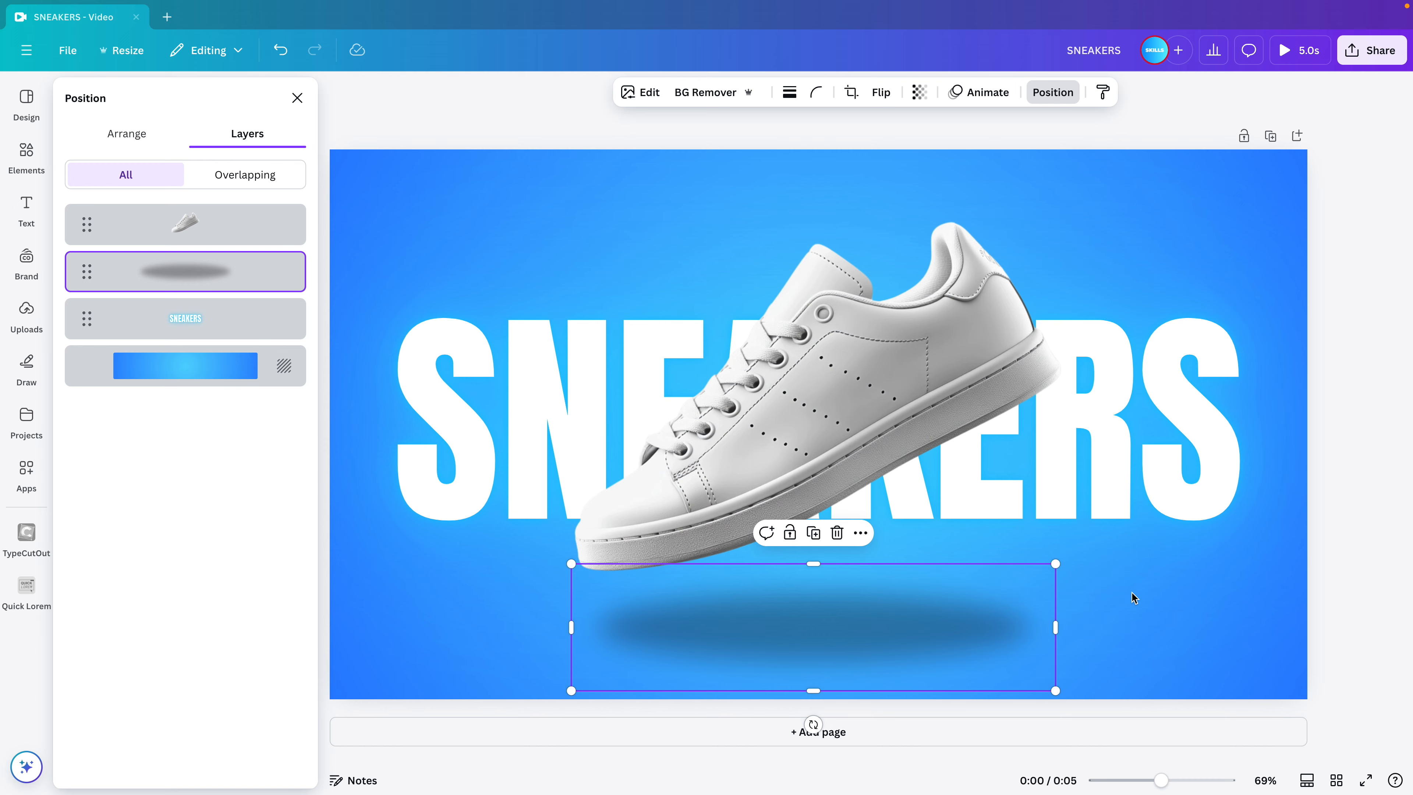
Select the sneaker, shadow and SNEAKERS text together and move them up to the vertical middle of the page.
click(1168, 551)
drag(1226, 623, 637, 400)
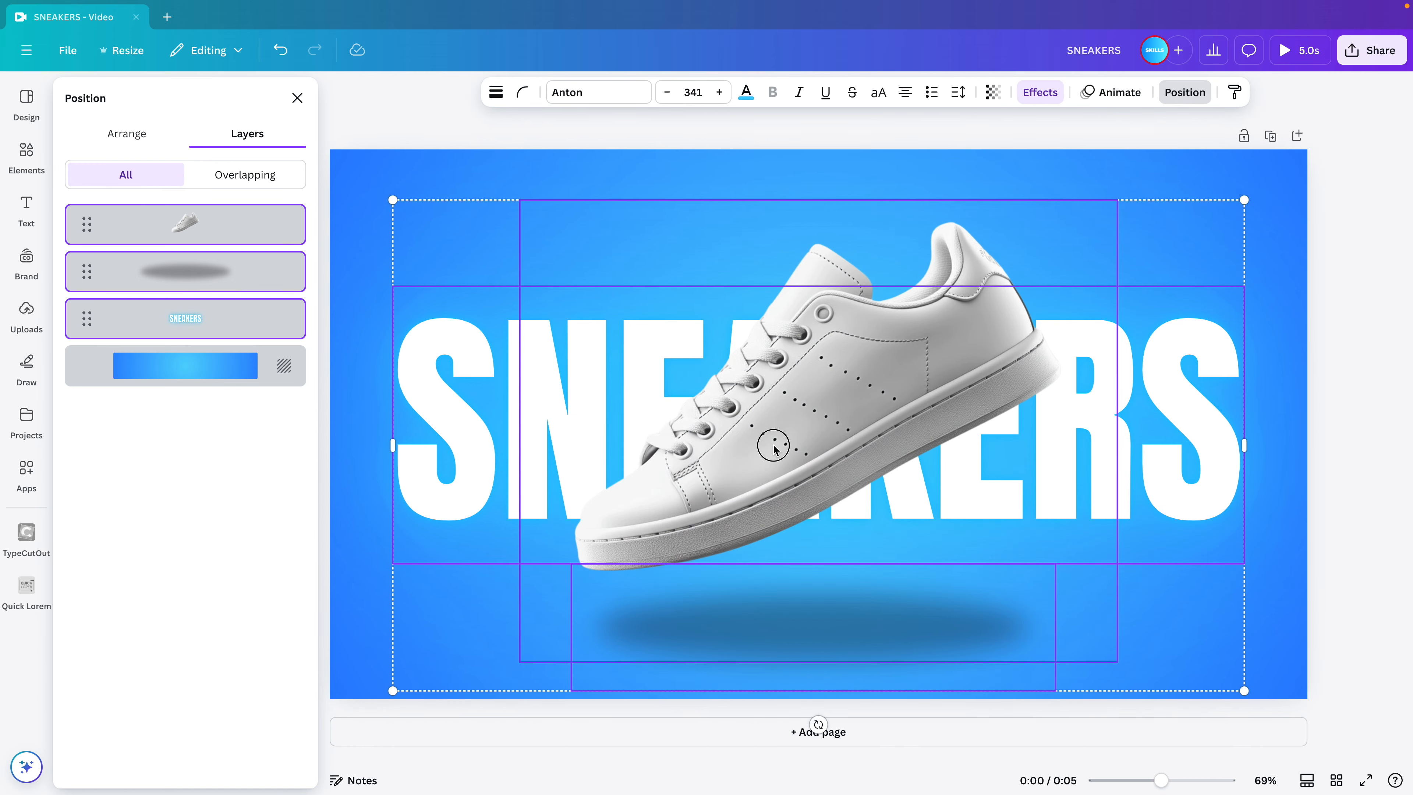
shift+click(851, 383)
shift+click(881, 369)
drag(927, 344, 926, 330)
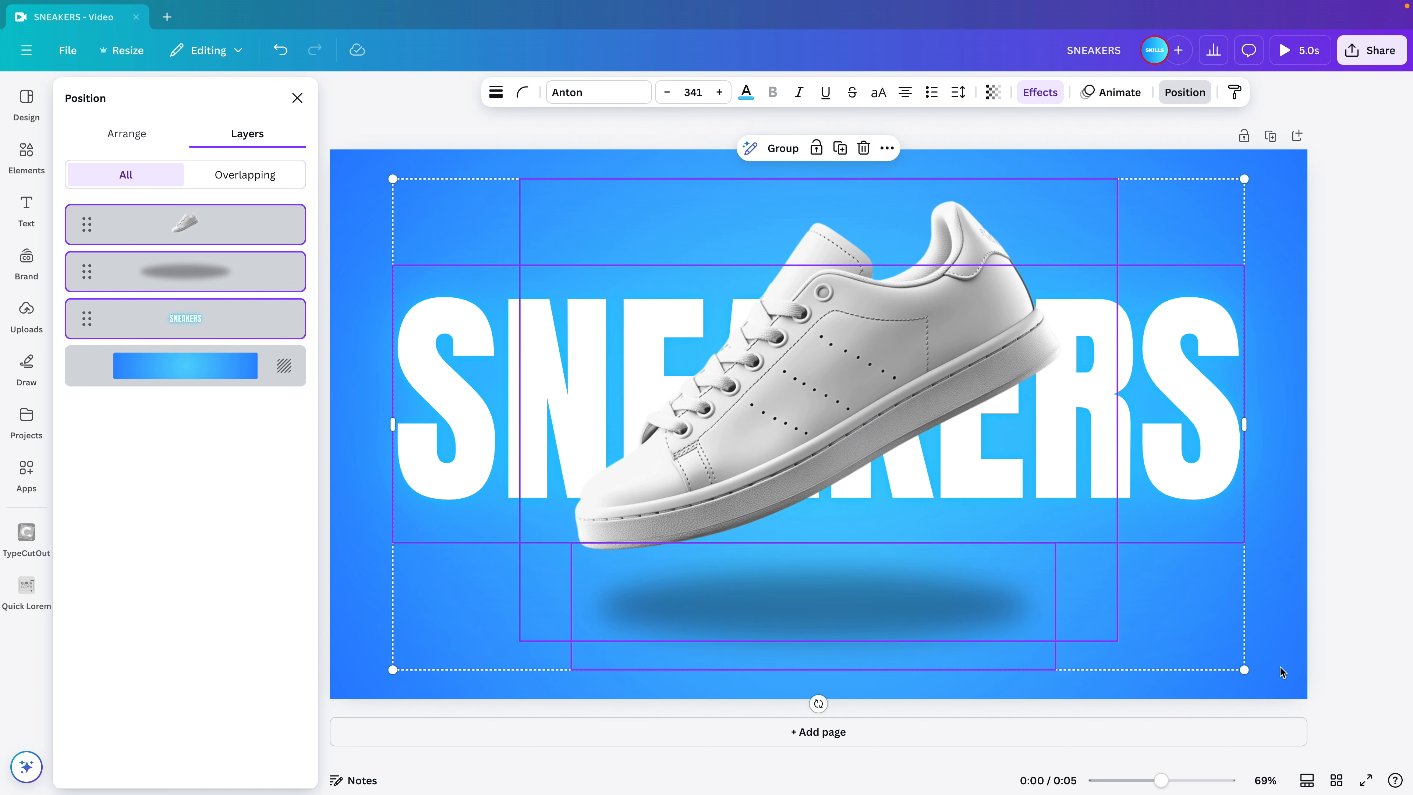
click(1289, 658)
scroll(1289, 657, down, 1)
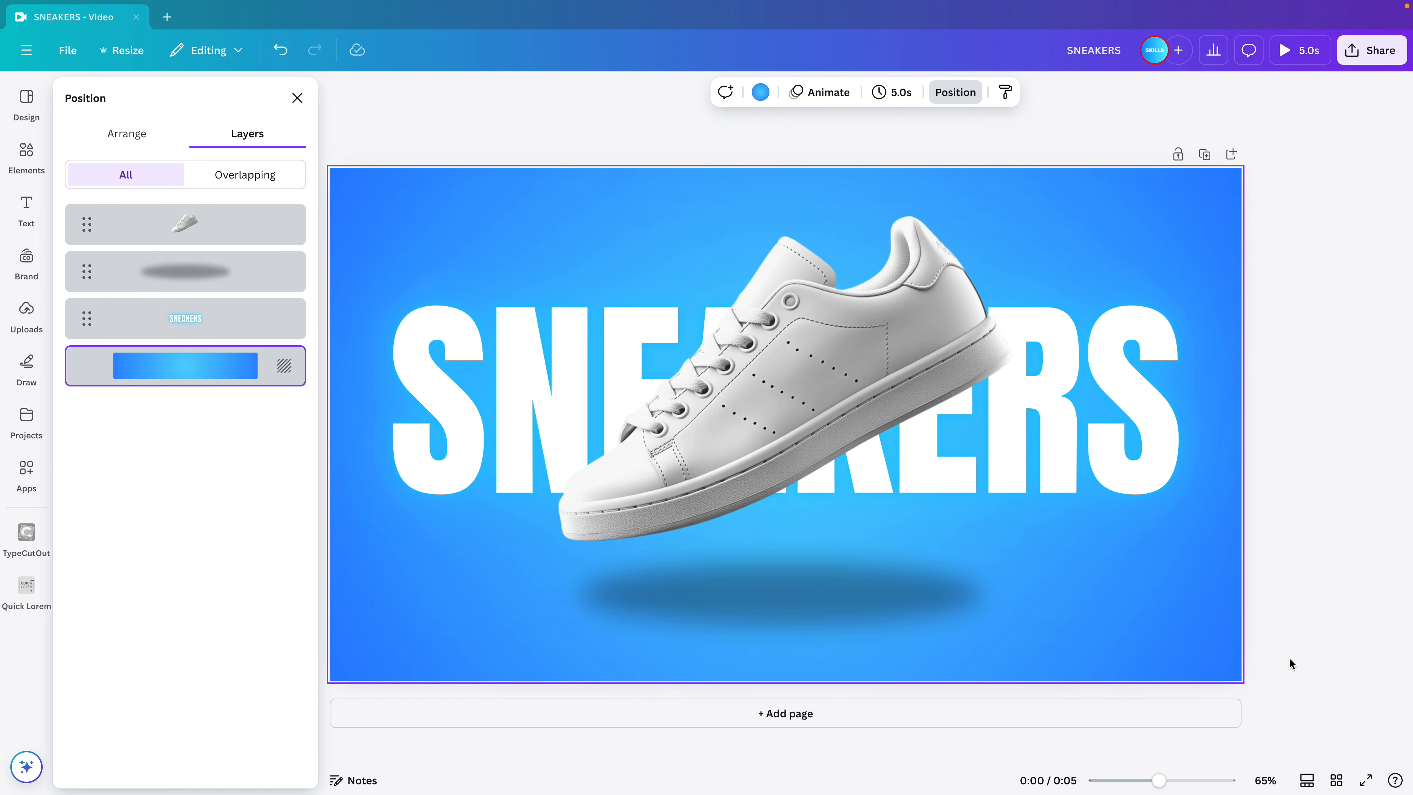
Apply the Neon animation to the SNEAKERS text, playing on enter.
click(1166, 377)
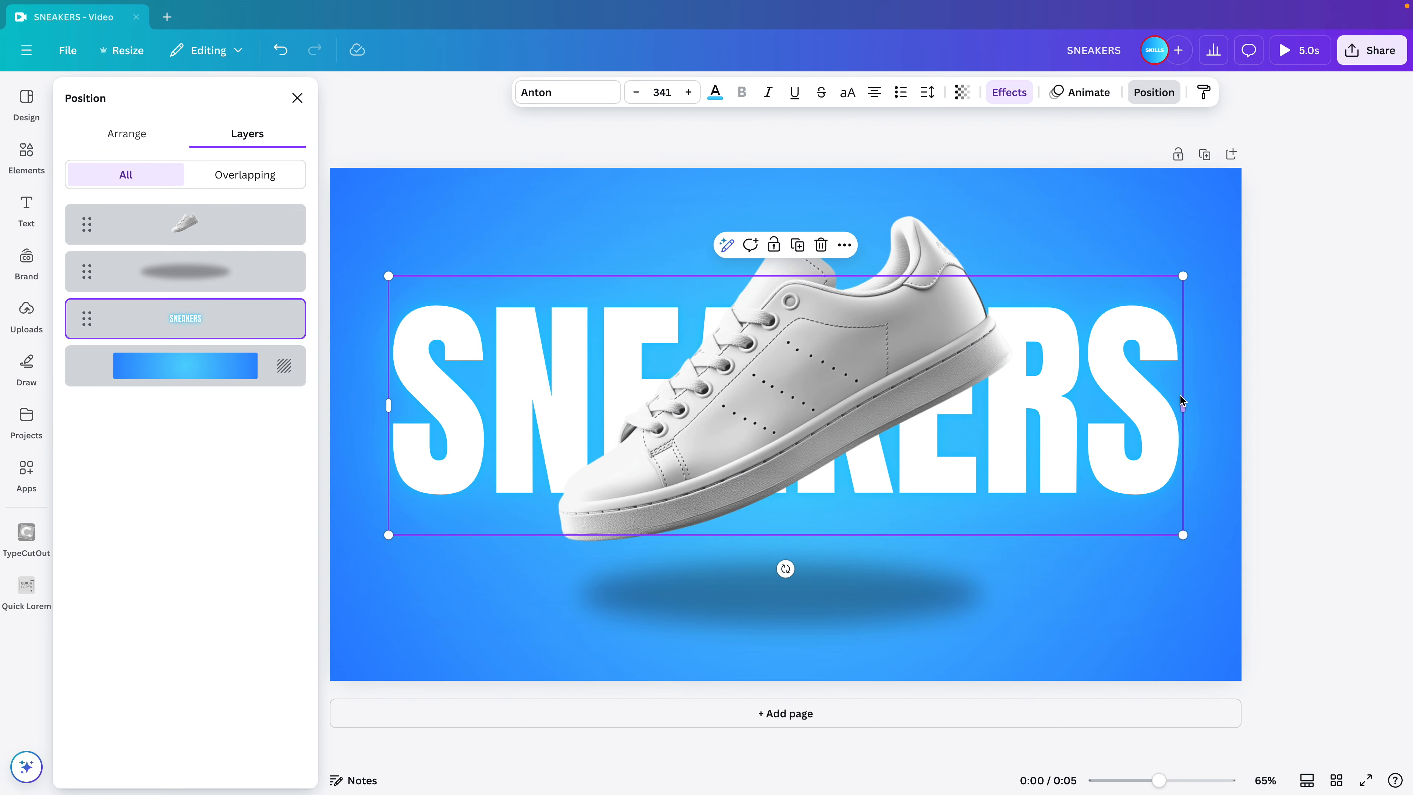
click(1070, 103)
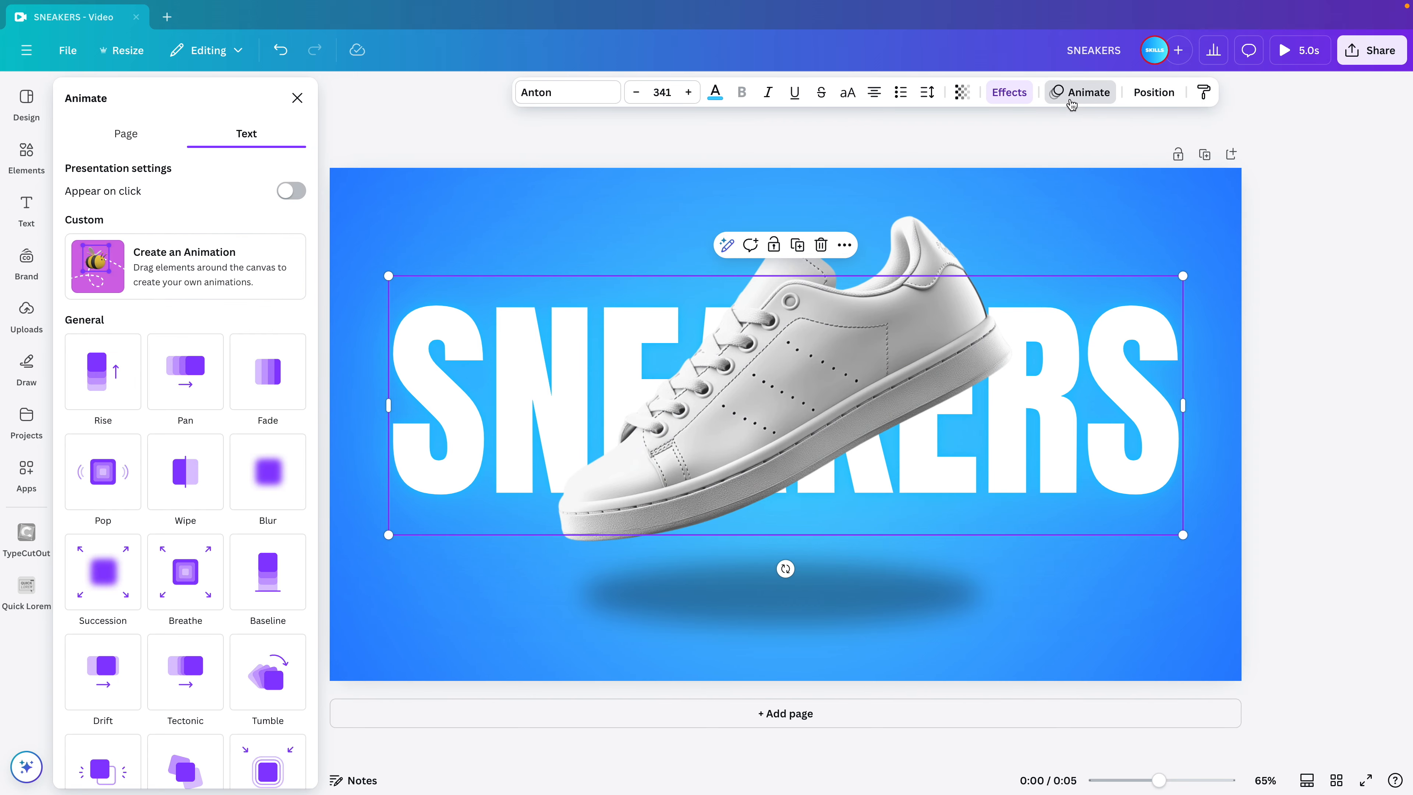
scroll(162, 339, down, 6)
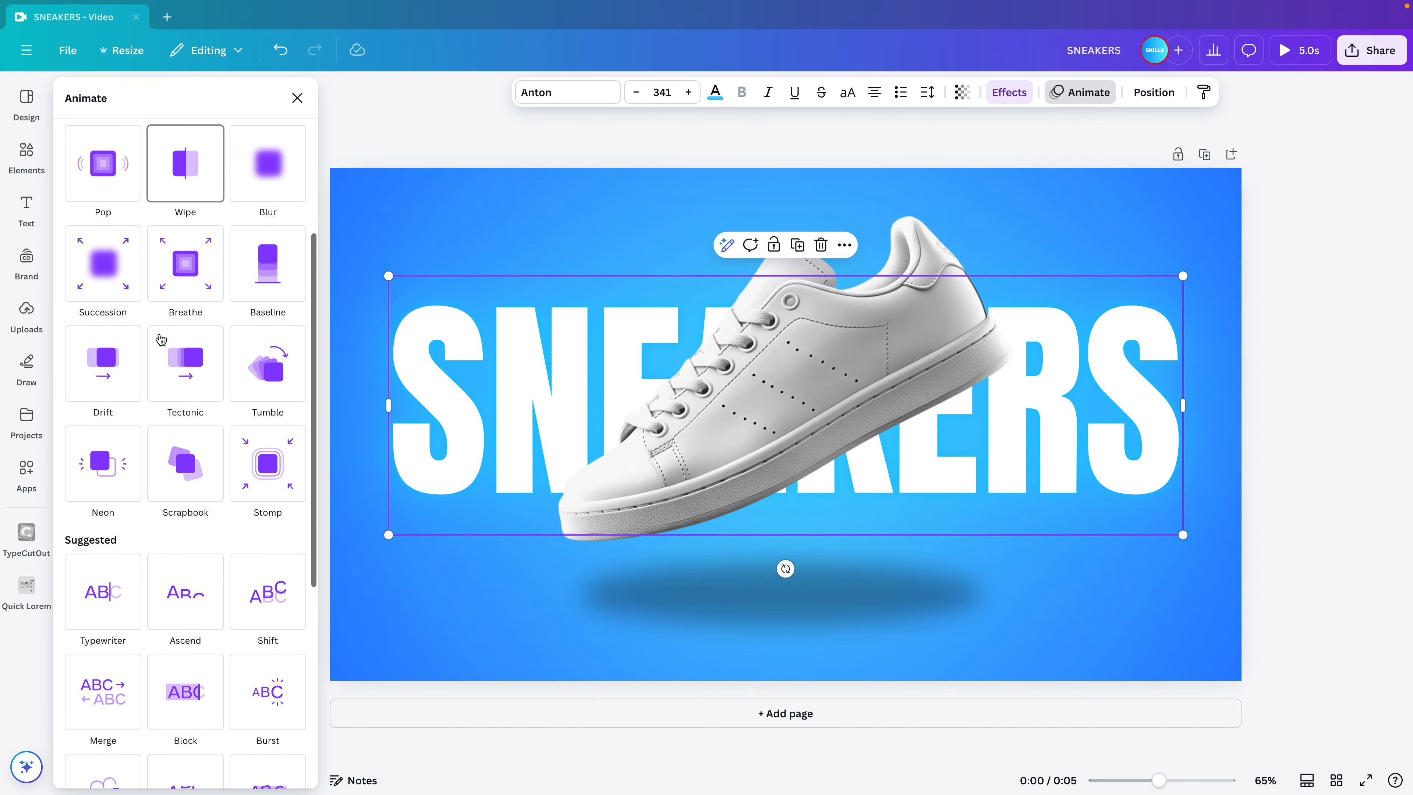
click(115, 405)
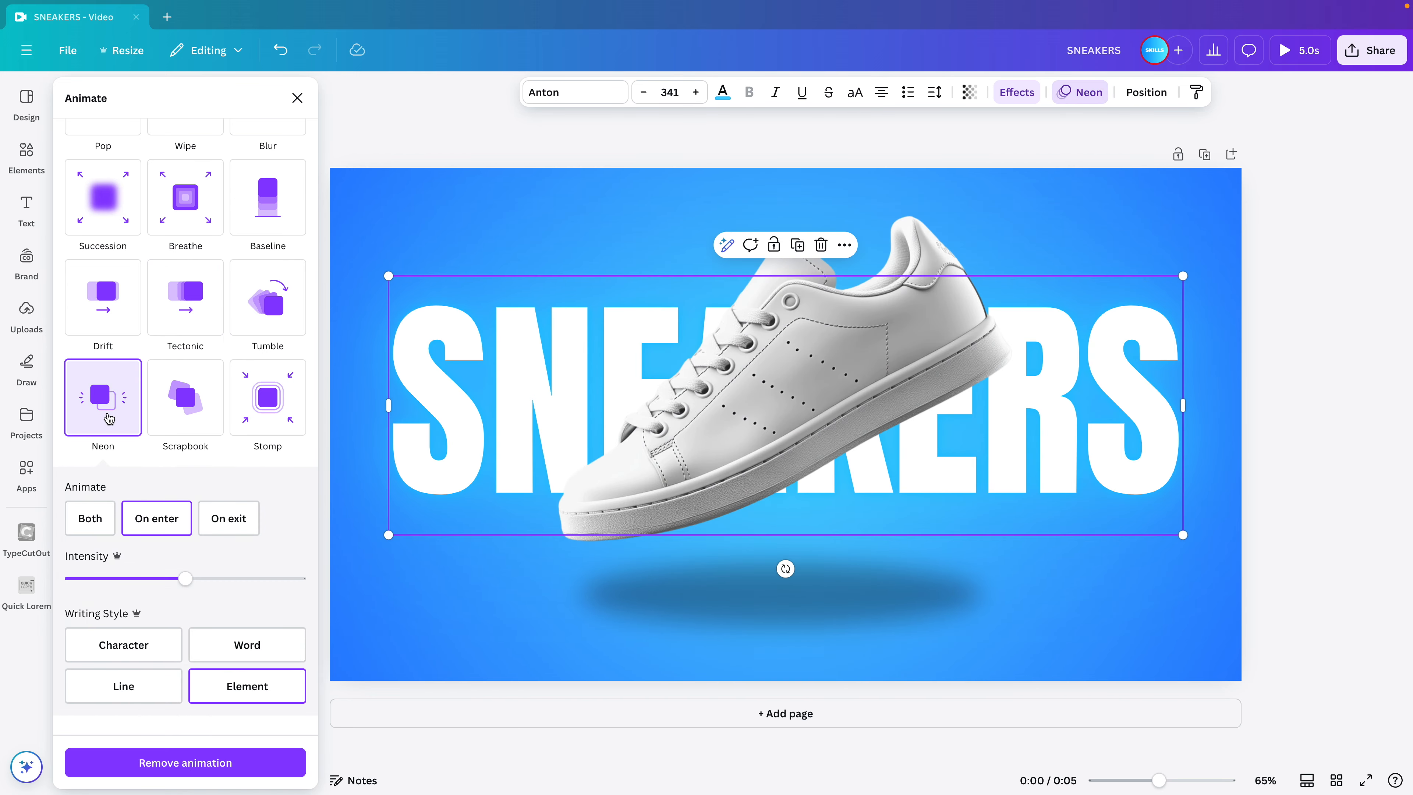
click(802, 266)
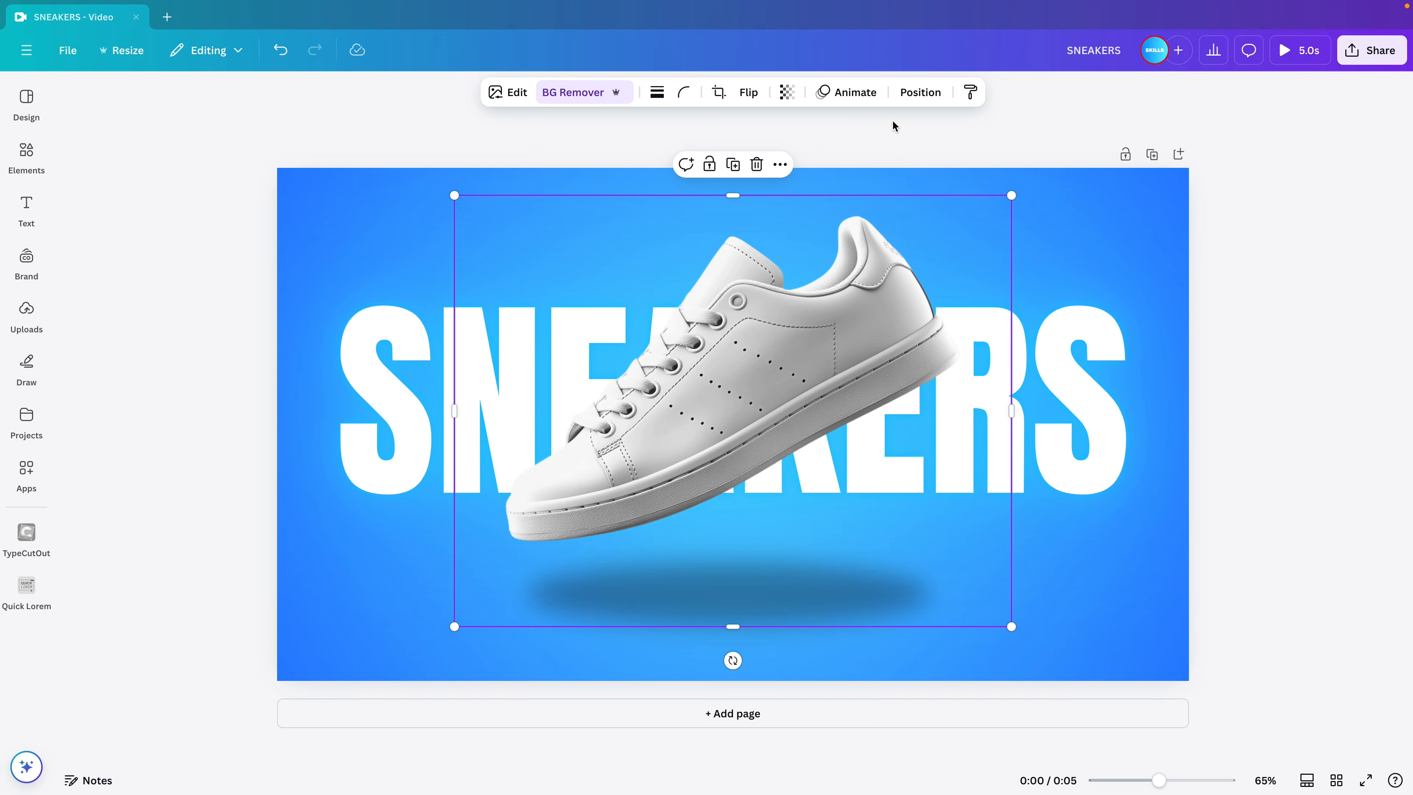
click(850, 92)
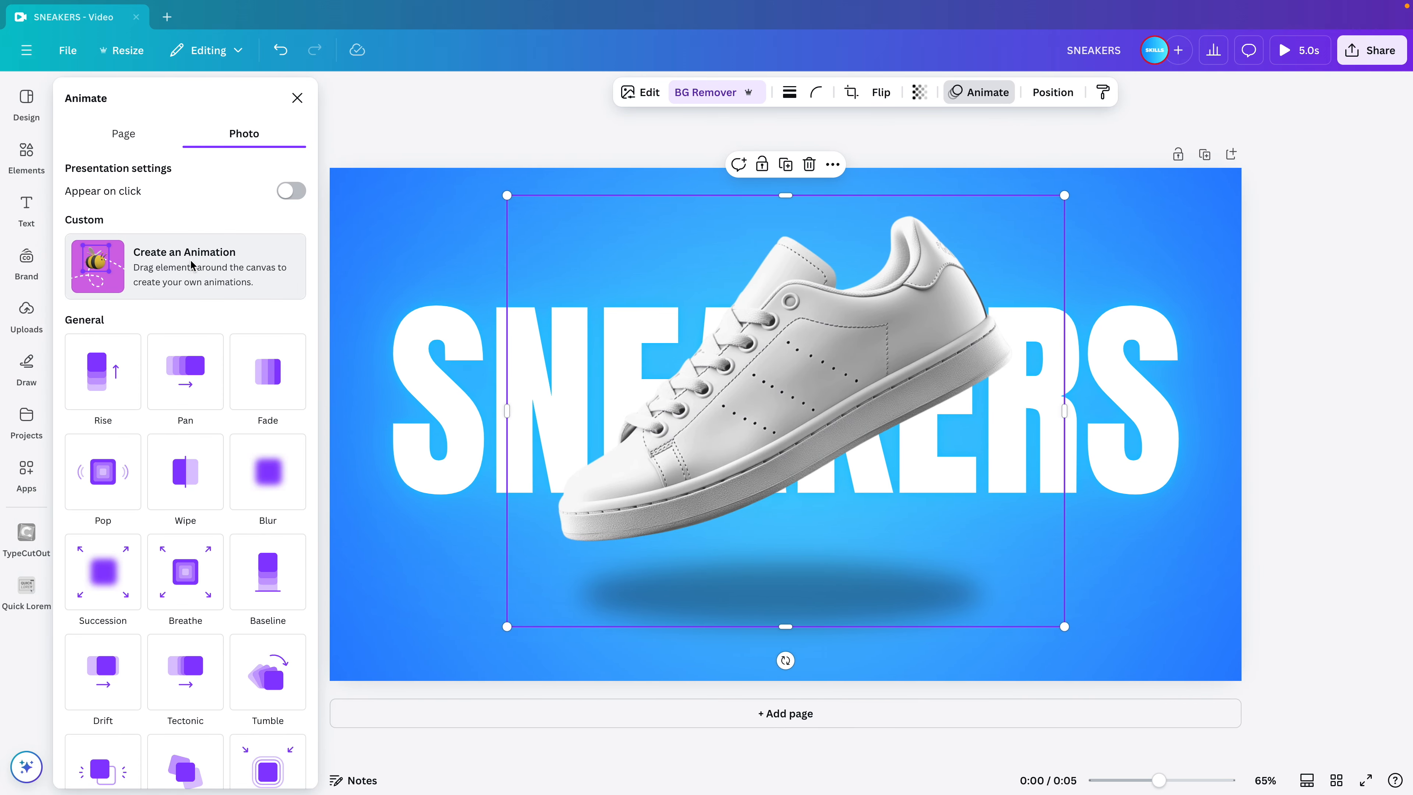
click(191, 265)
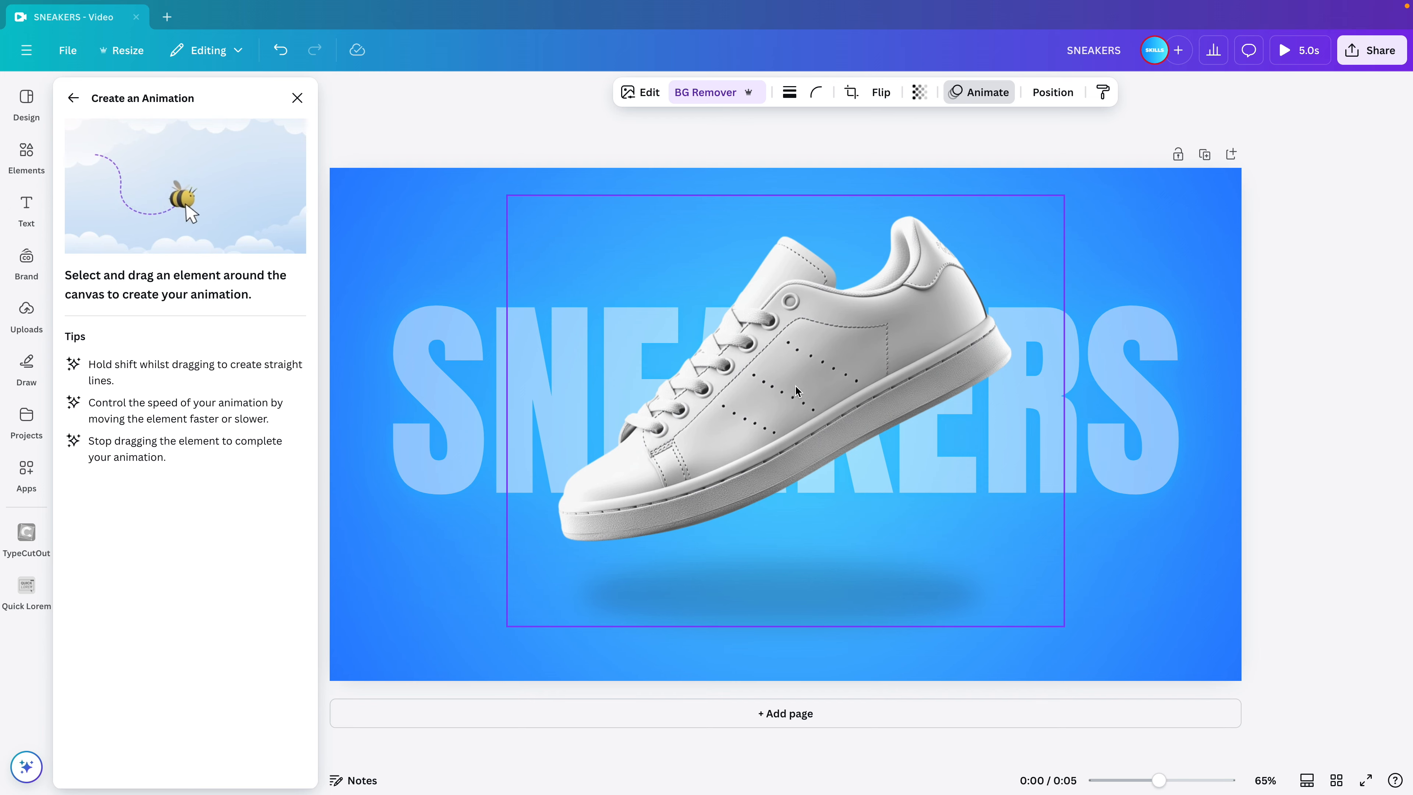
mouse_move(796, 391)
mouse_down()
mouse_move(820, 599)
mouse_move(892, 472)
mouse_up()
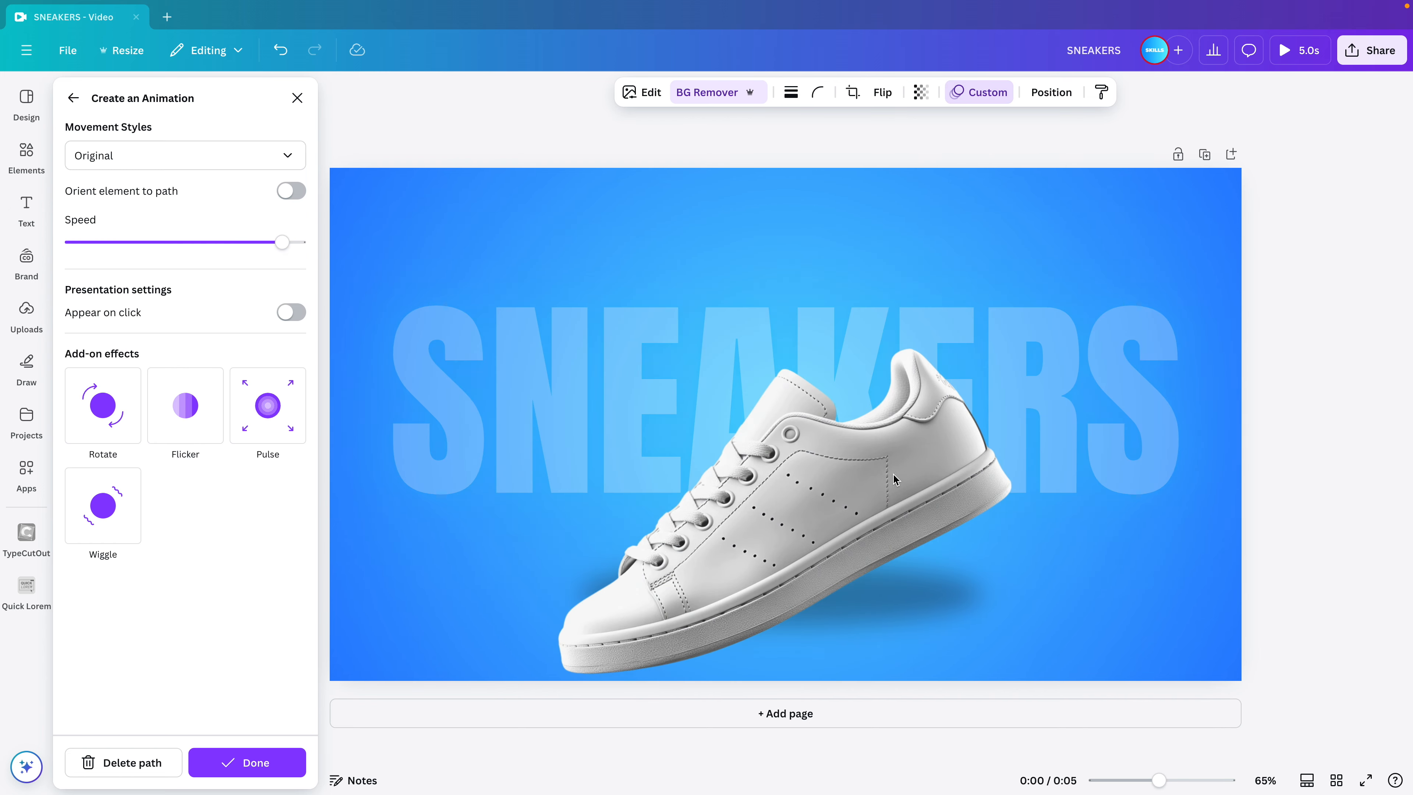
key(super+z)
click(1236, 576)
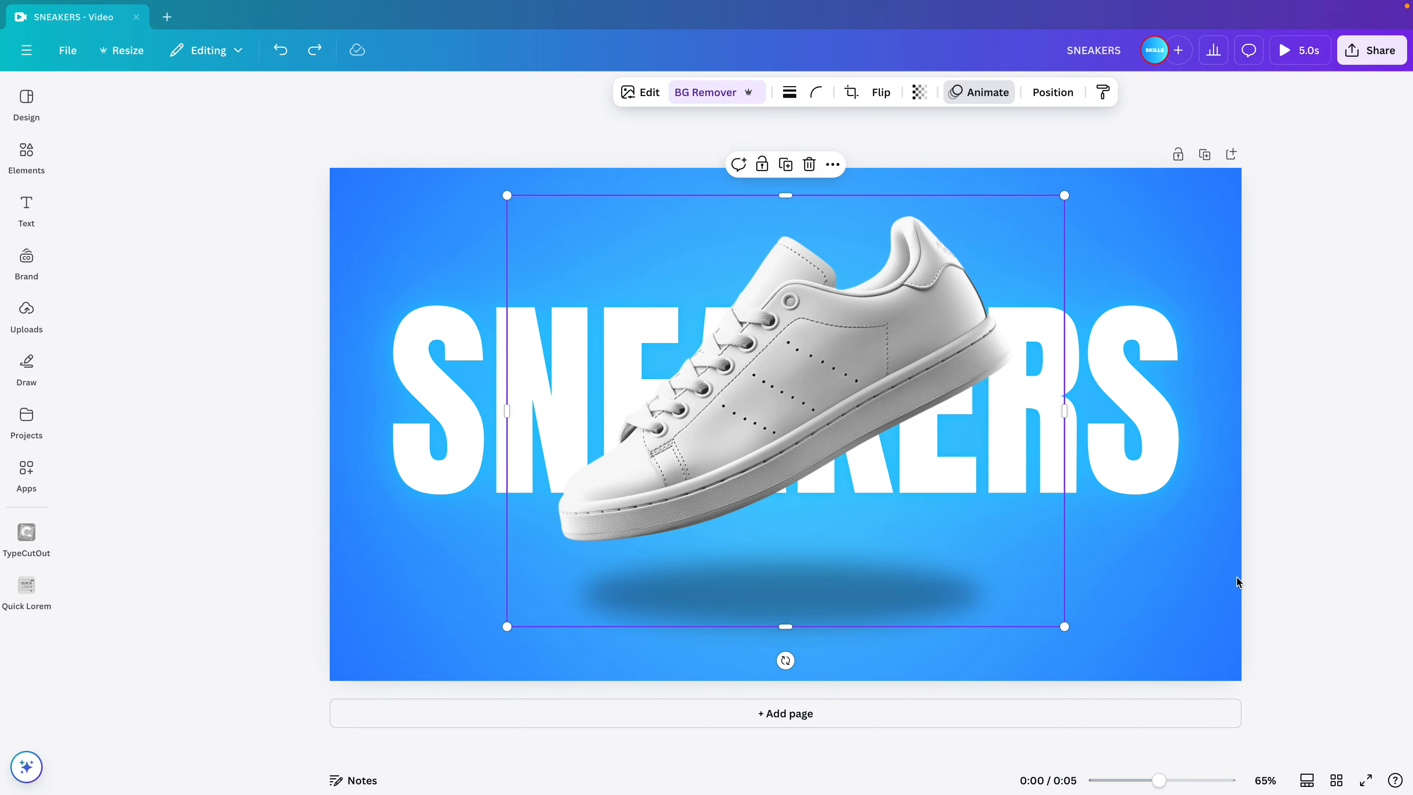
Move the sneaker straight up until it sits out of view above the page, keeping it horizontally centred.
drag(792, 322, 792, 136)
drag(760, 231, 746, 188)
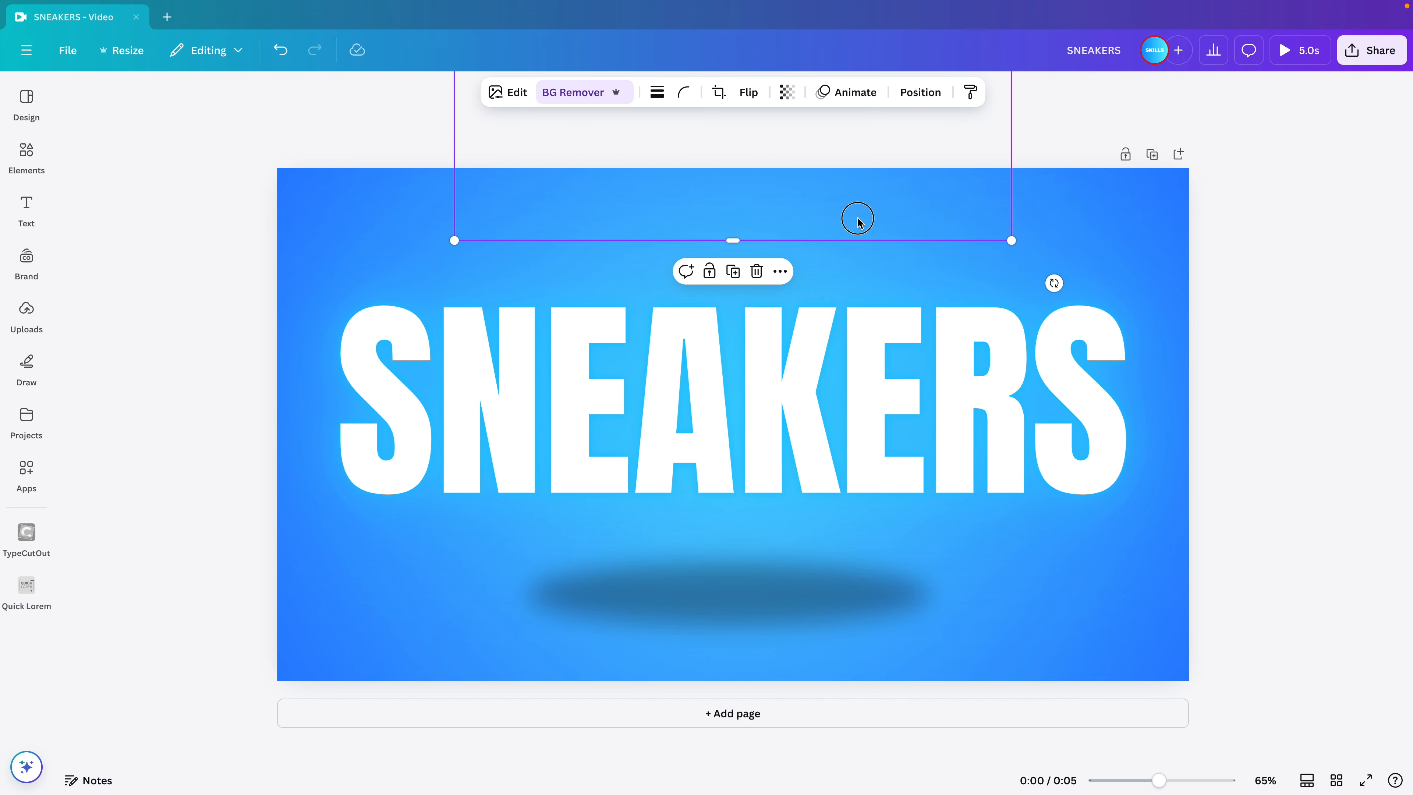
drag(858, 220, 856, 143)
drag(931, 205, 752, 102)
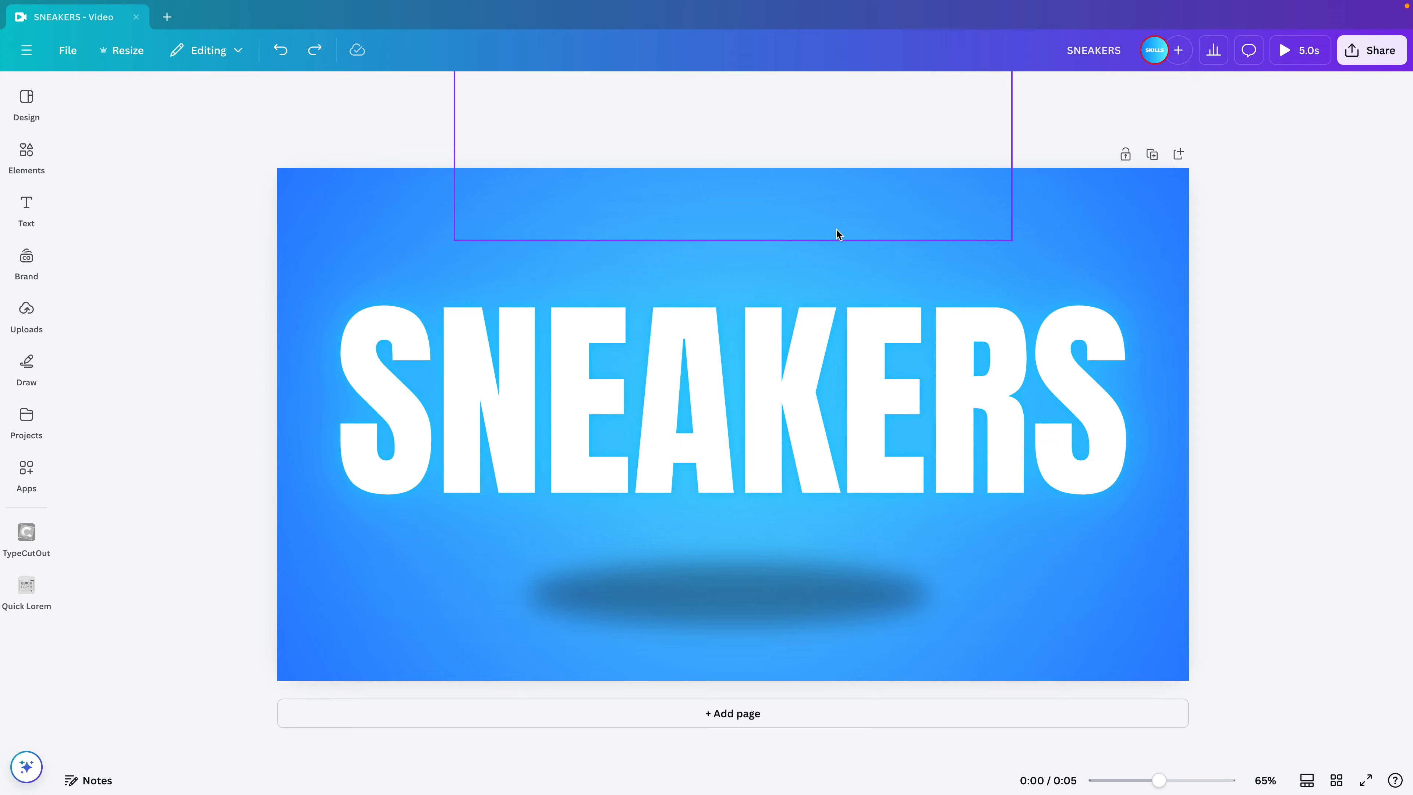
click(845, 217)
mouse_move(846, 217)
mouse_down()
mouse_move(852, 295)
mouse_move(853, 192)
mouse_up()
Create a custom animation for the sneaker, recording a straight vertical path from above the page down to its middle.
click(849, 92)
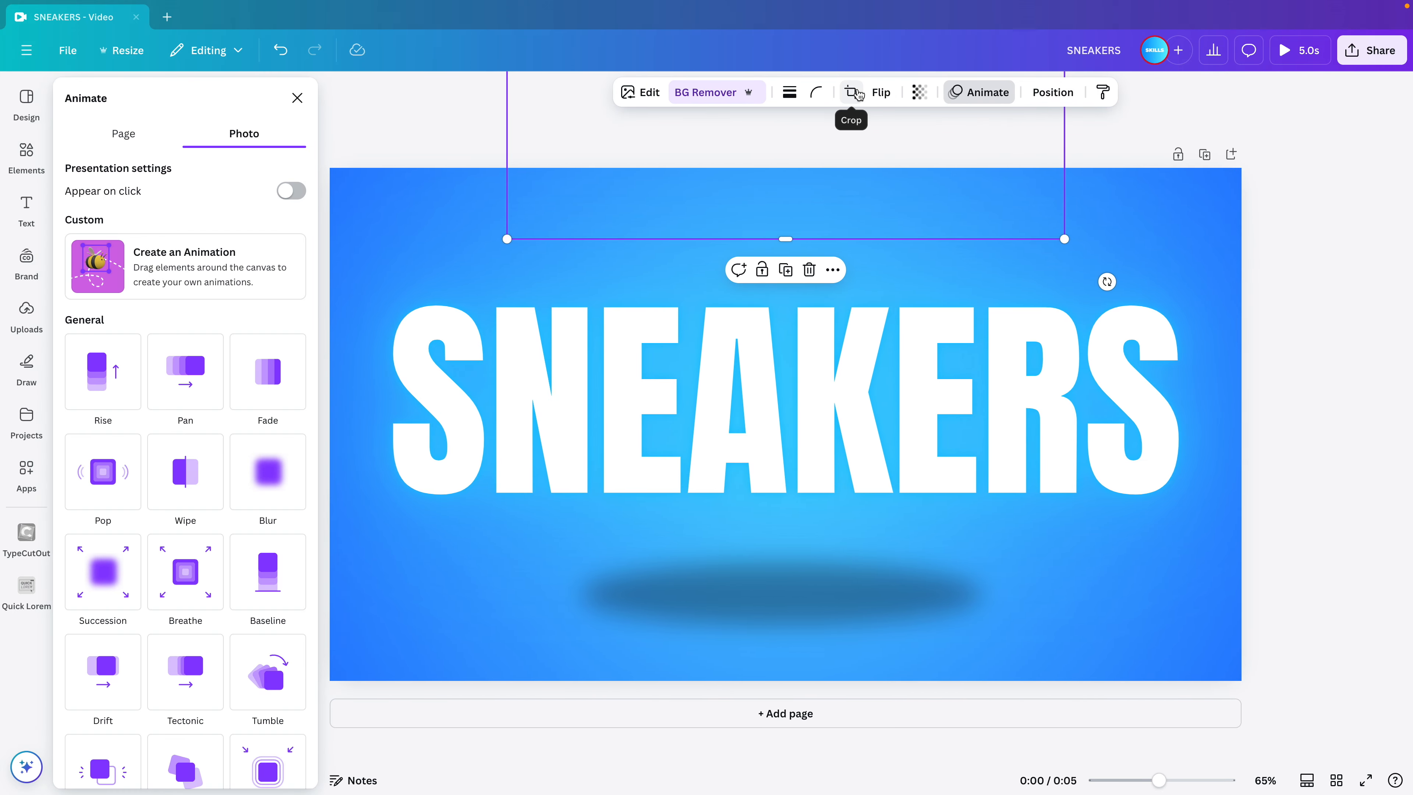
click(186, 195)
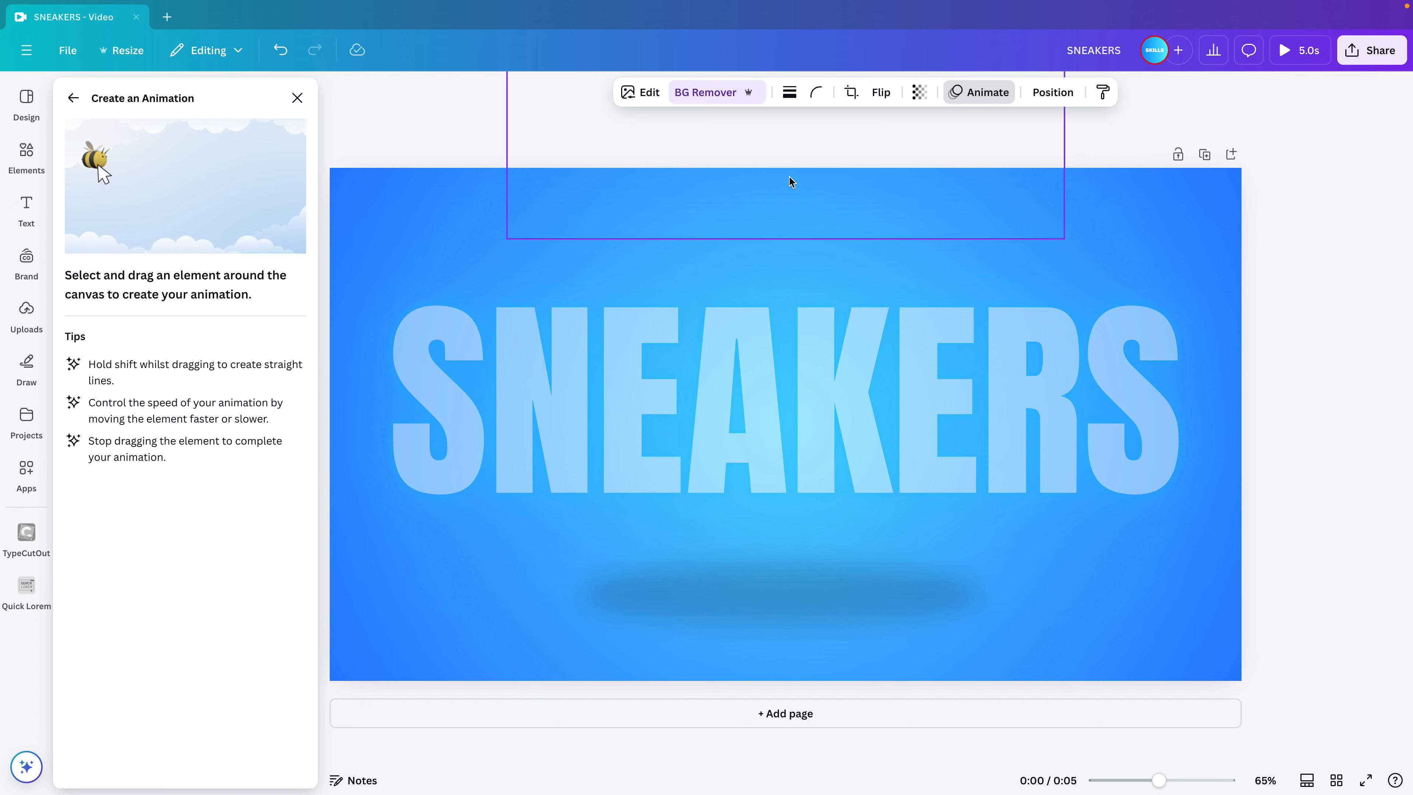
mouse_move(789, 180)
mouse_down()
mouse_move(813, 647)
mouse_move(817, 575)
mouse_up()
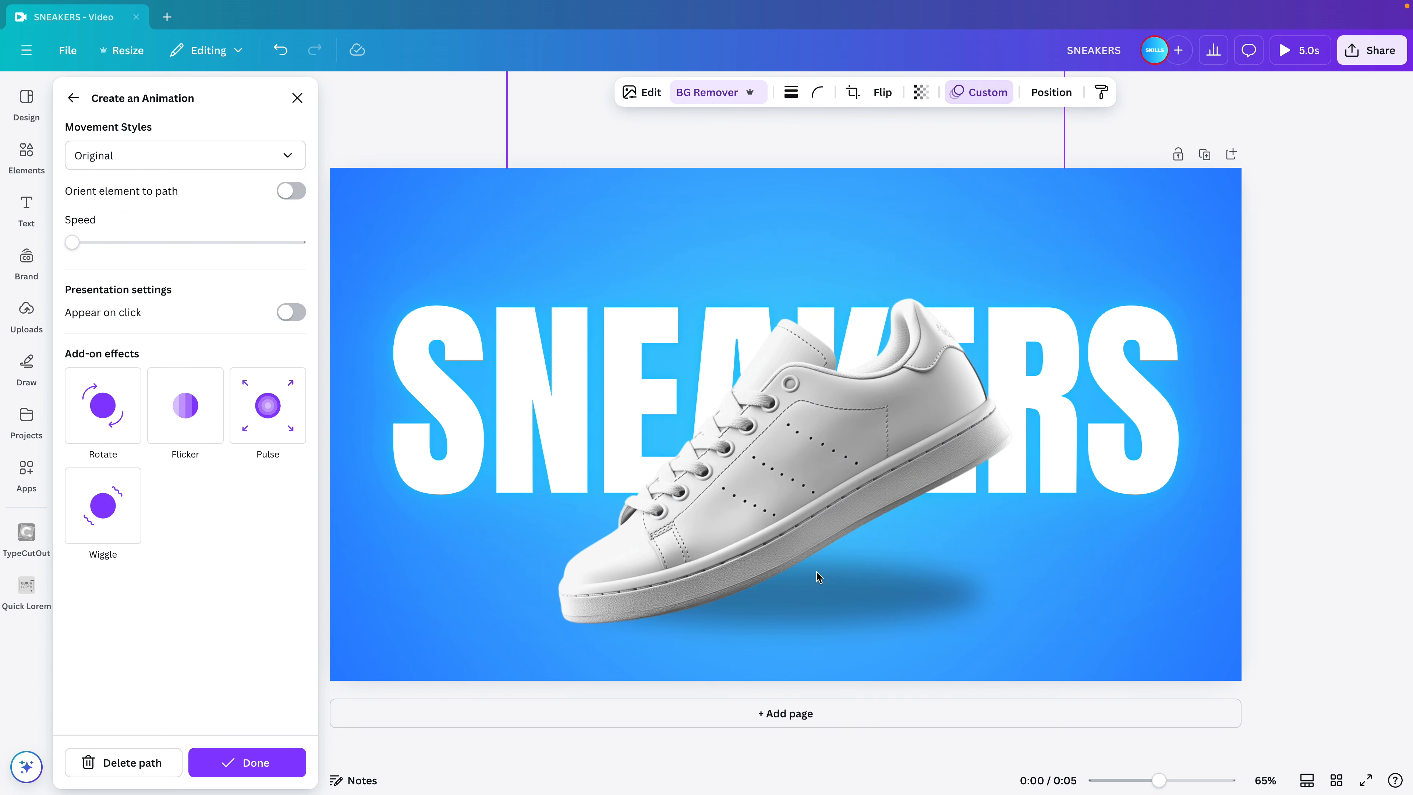
Raise the sneaker animation's speed to slightly below halfway, set its movement style to Smooth and finish the custom animation.
drag(72, 242, 167, 252)
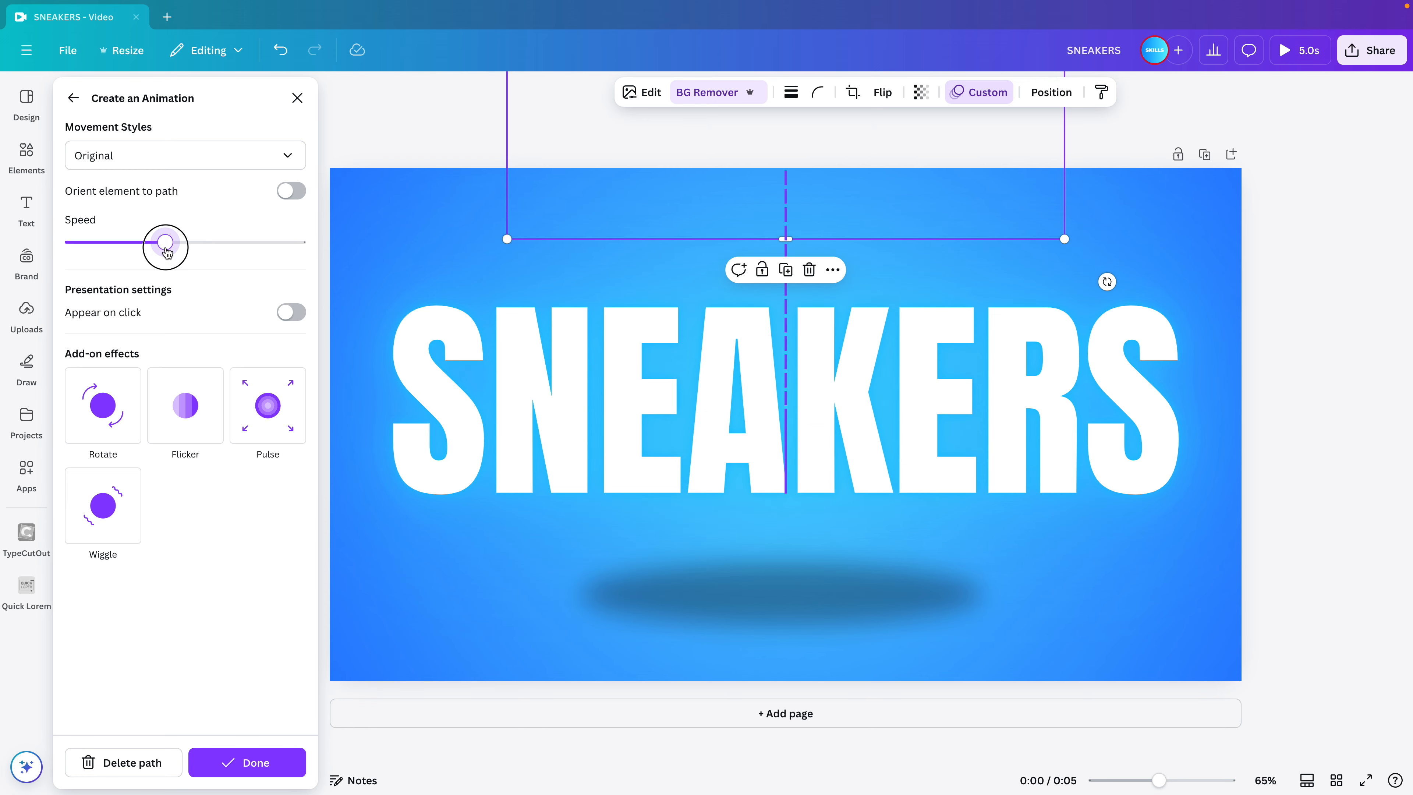
click(245, 156)
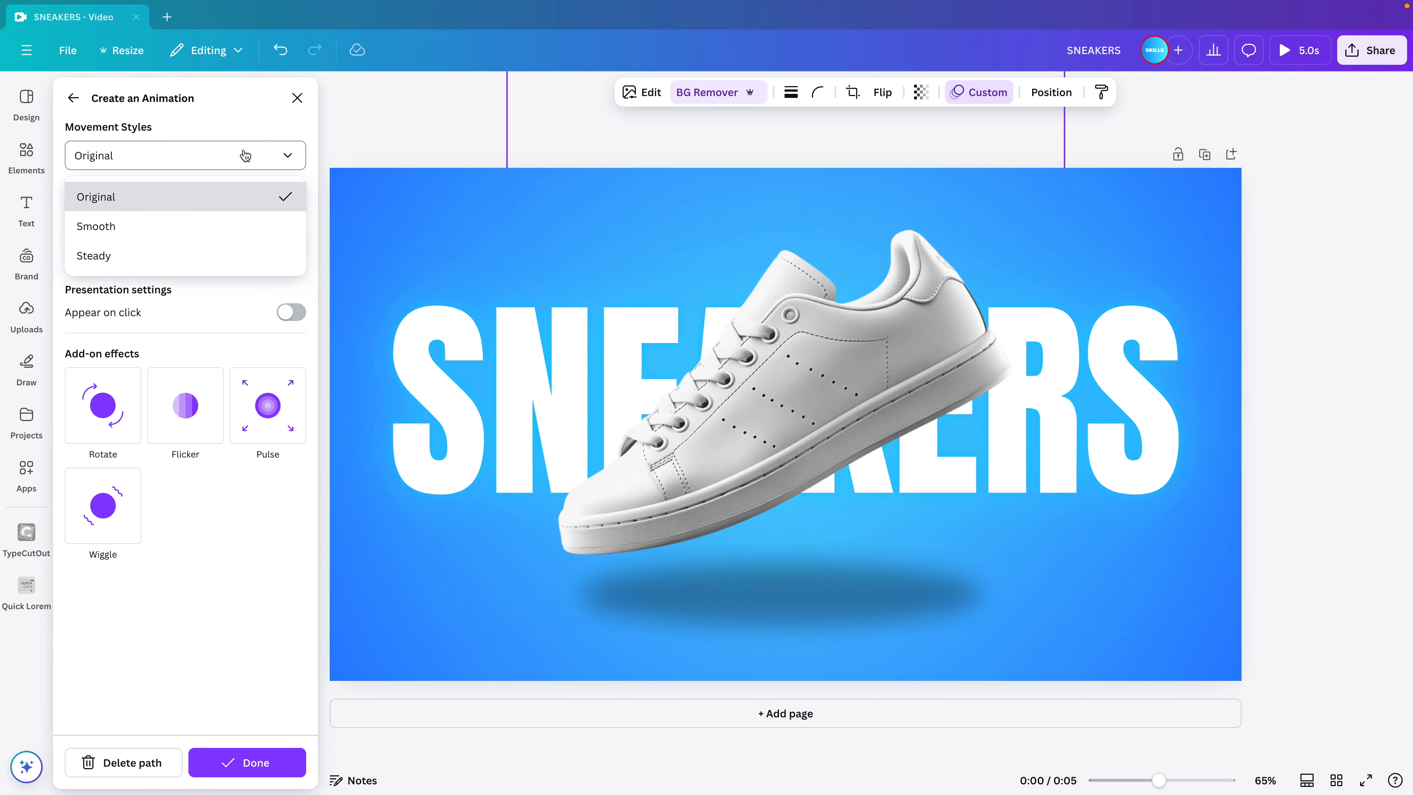
click(178, 233)
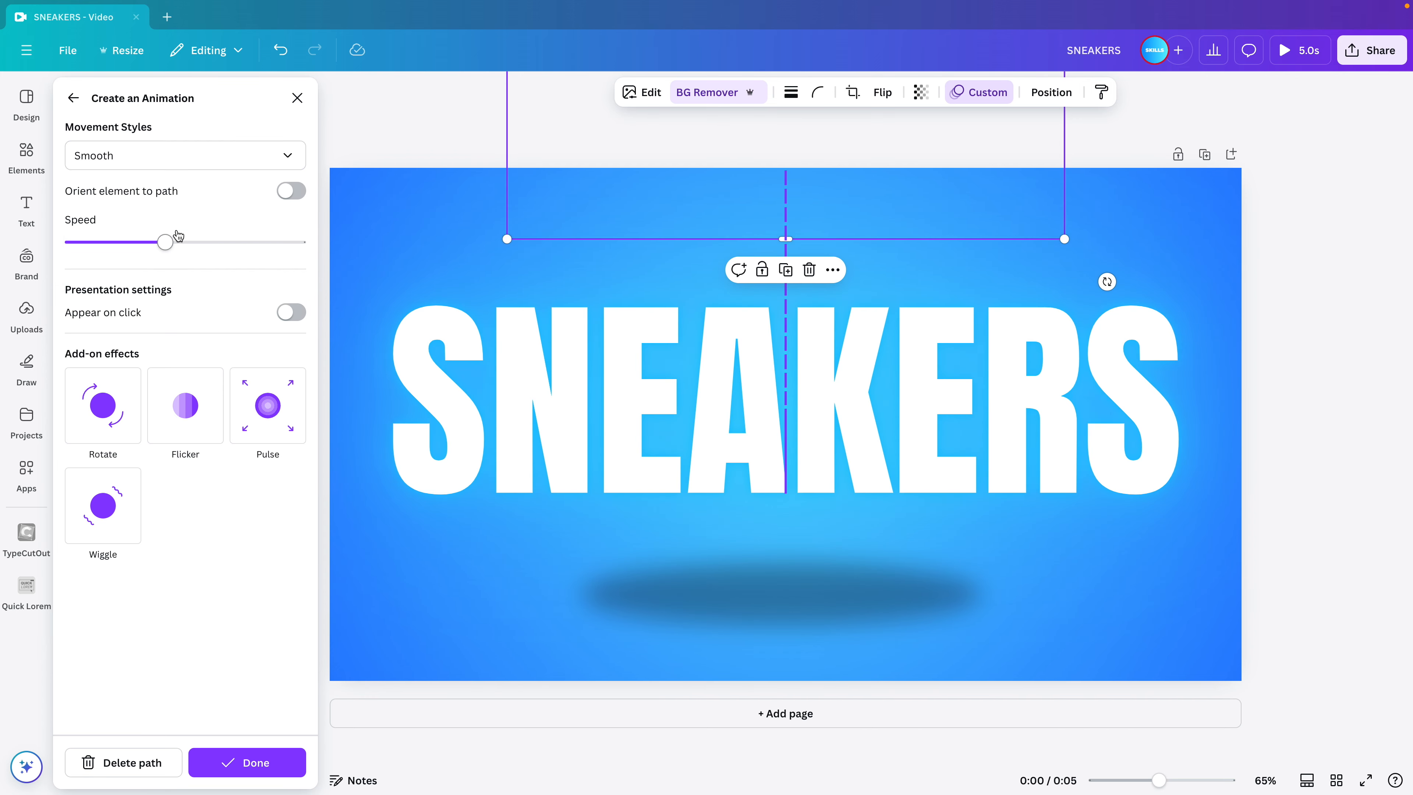
click(239, 762)
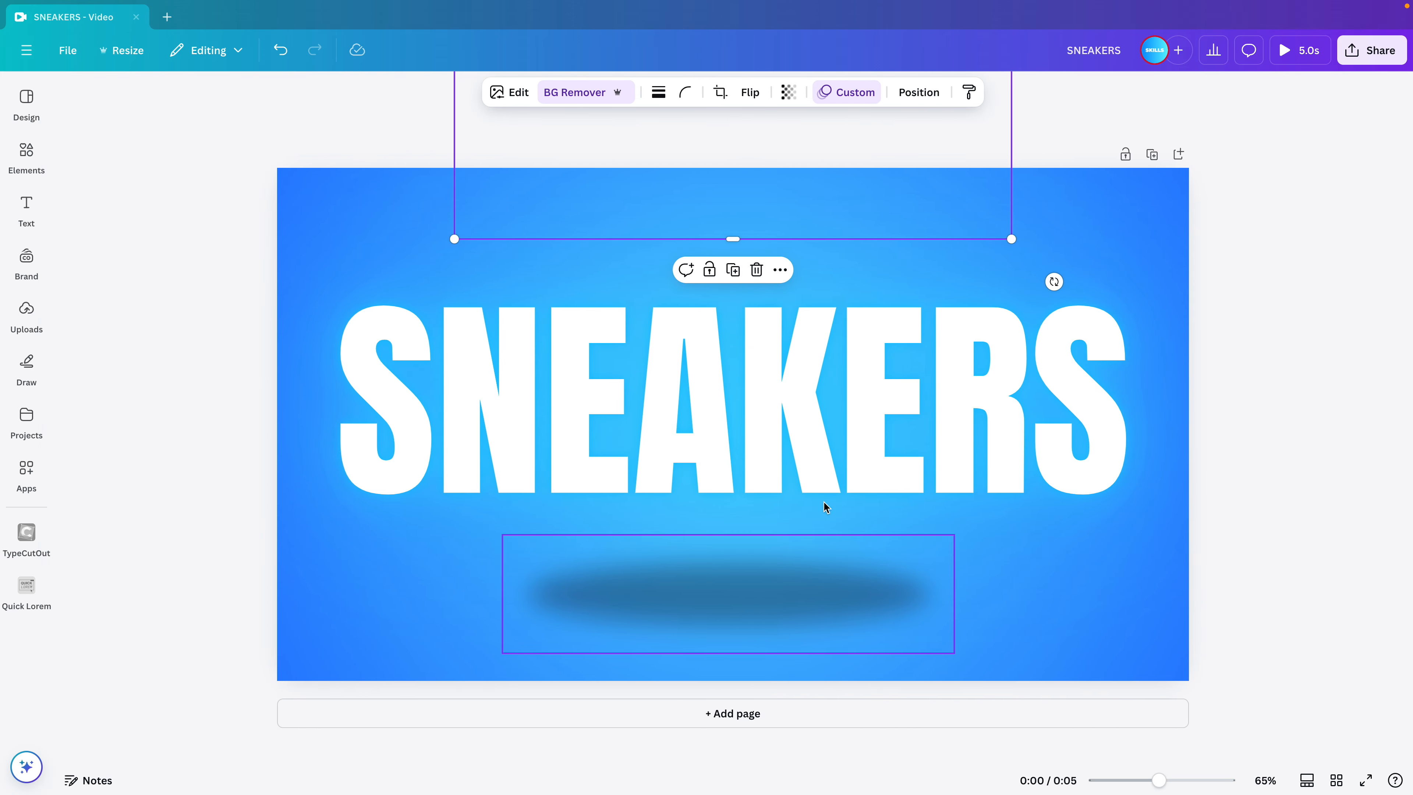
Apply the Rise animation to the shadow on enter with the upward direction, and finish animating.
click(802, 605)
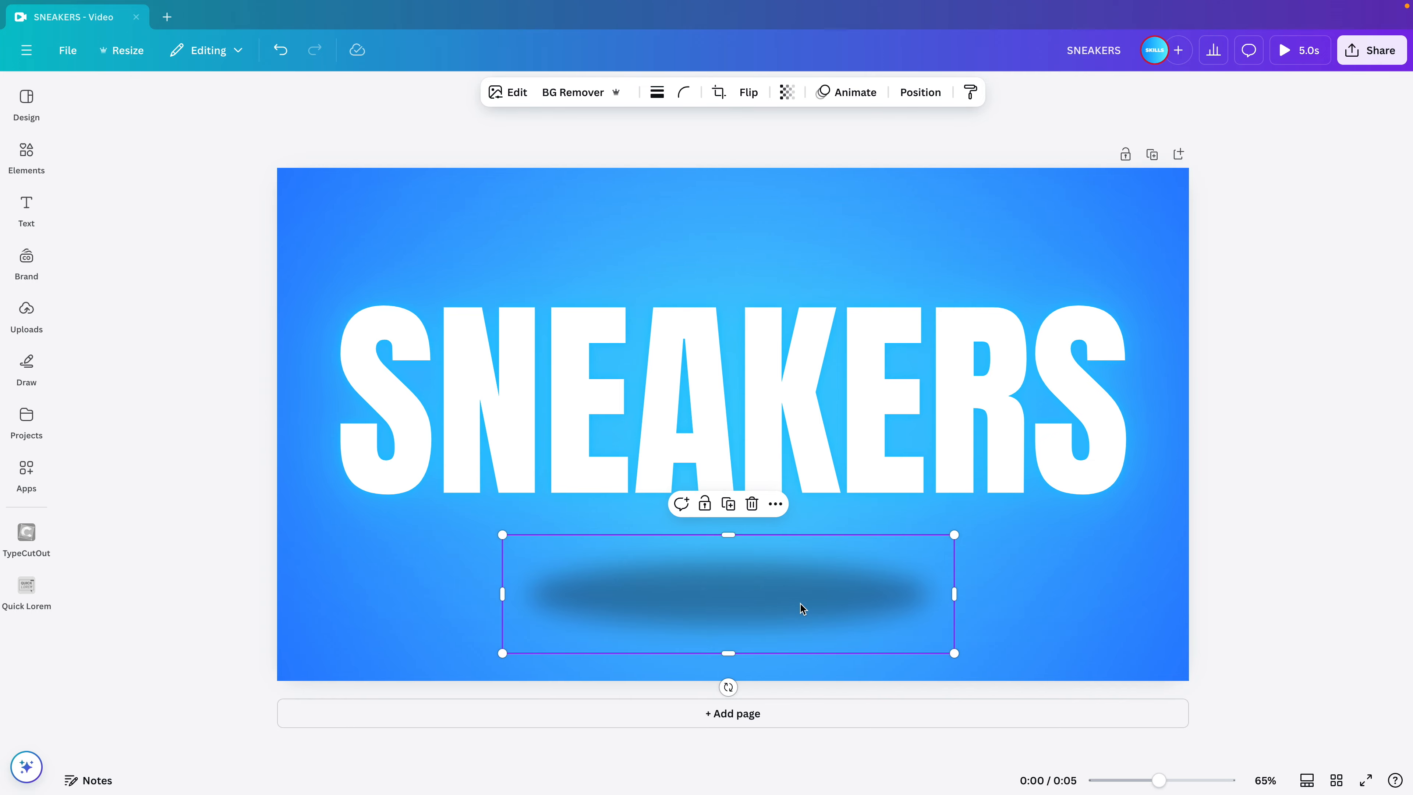
click(851, 93)
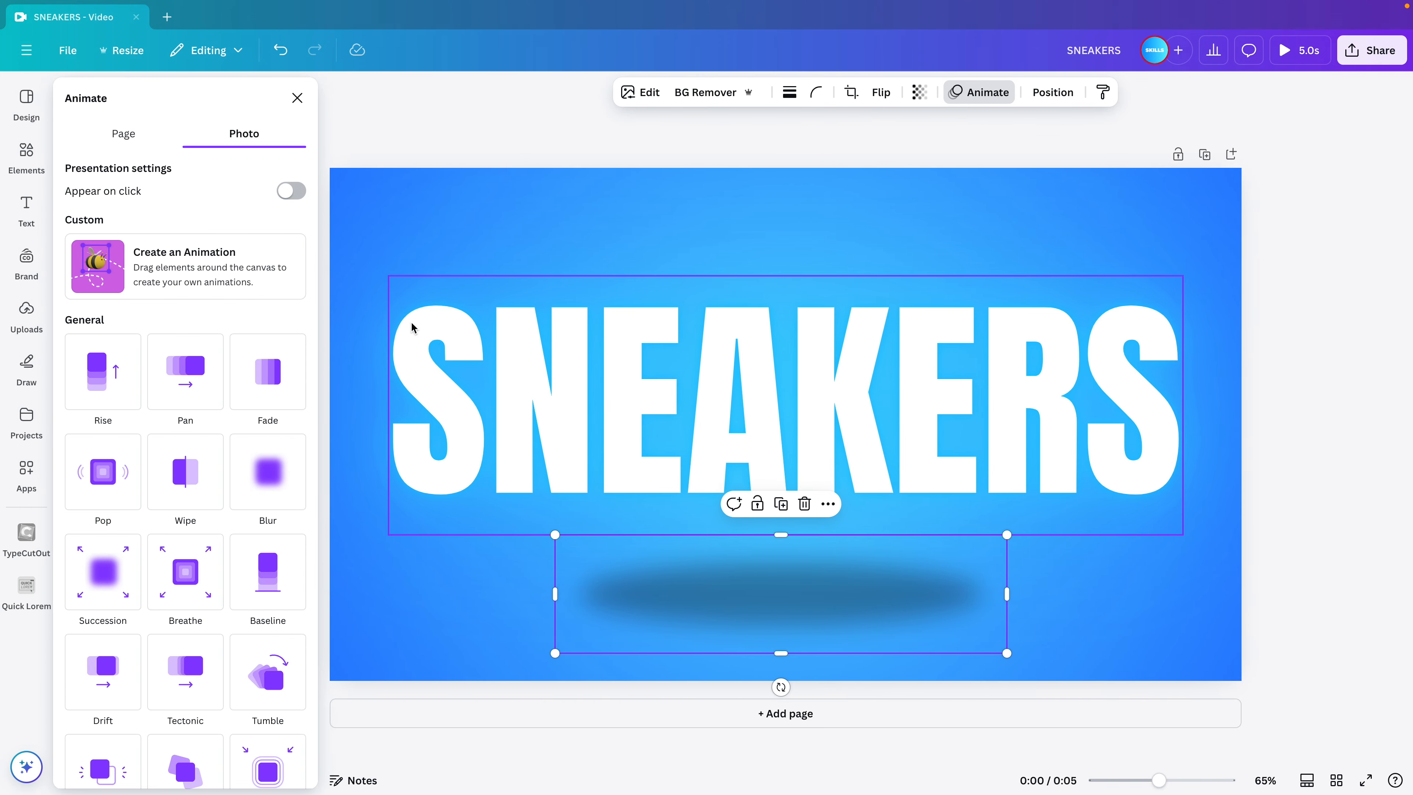
click(93, 392)
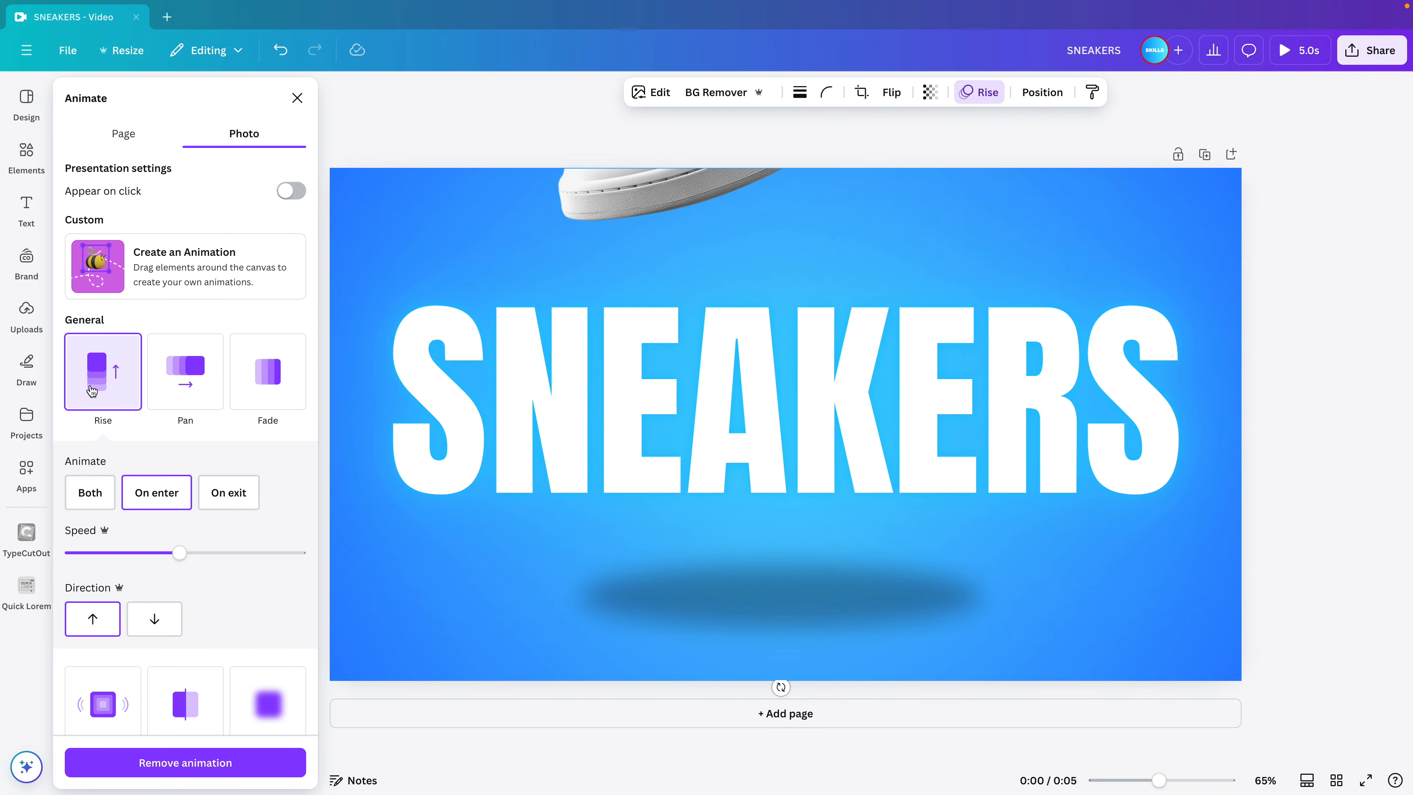
click(322, 108)
click(304, 100)
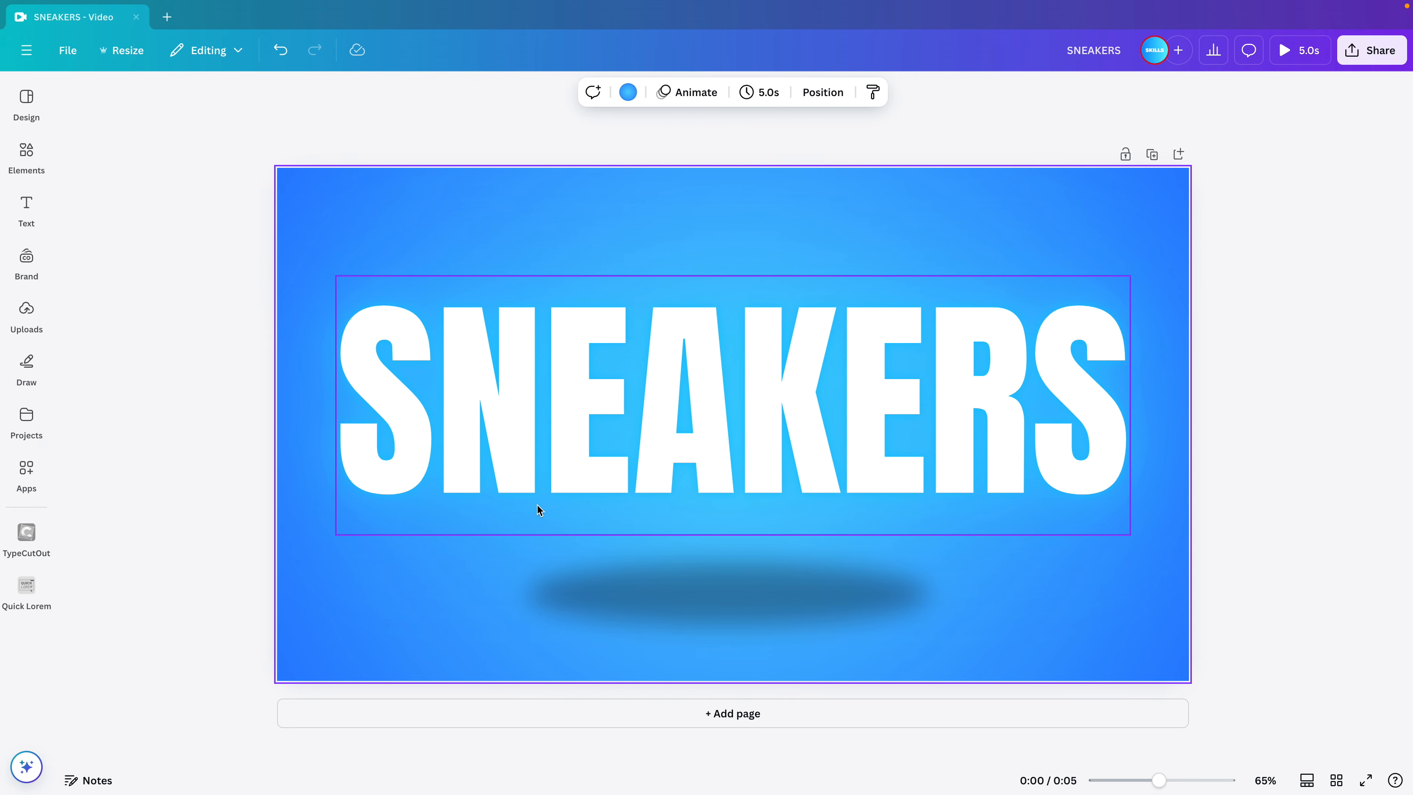
Show the video timeline with the timing bars of the page's elements.
right_click(625, 433)
click(700, 612)
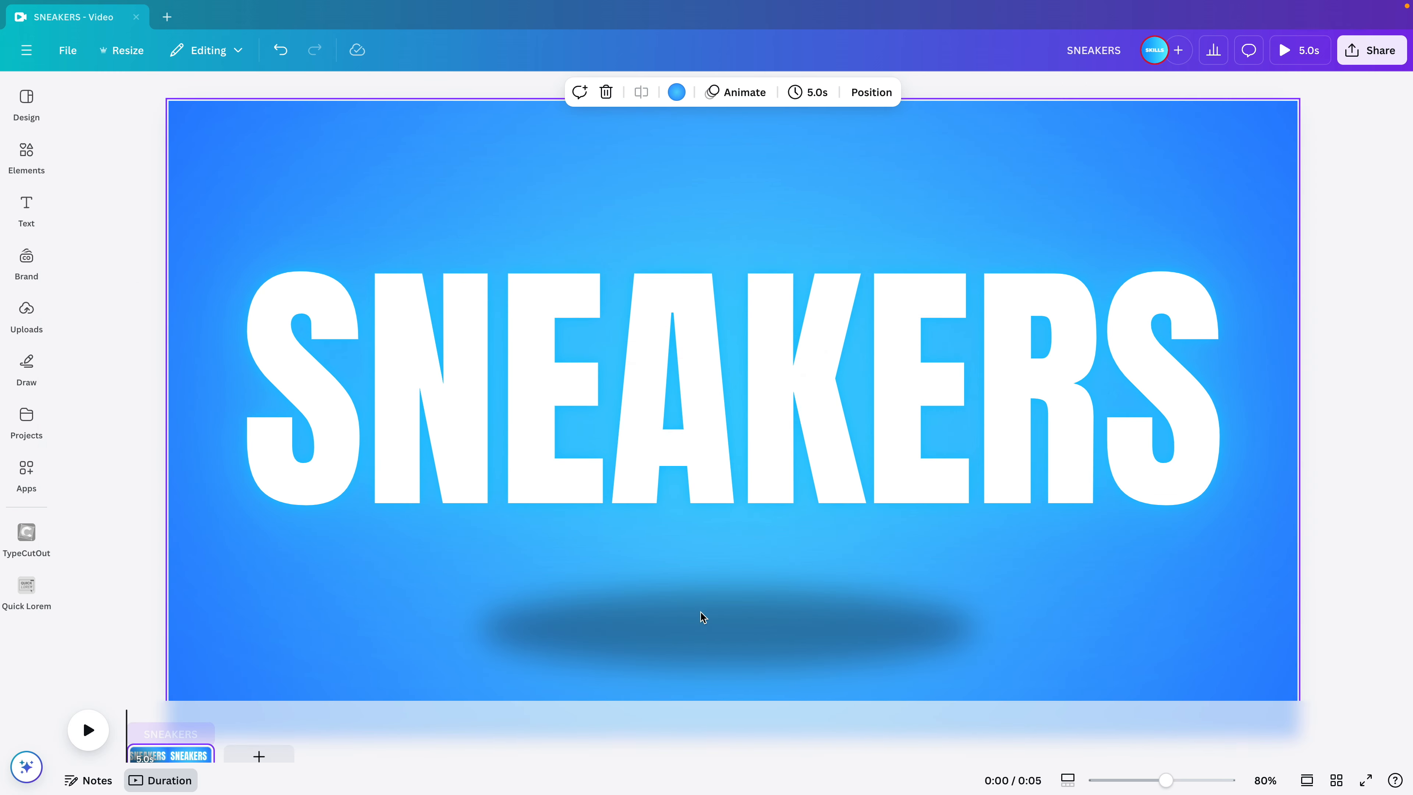
scroll(204, 740, up, 5)
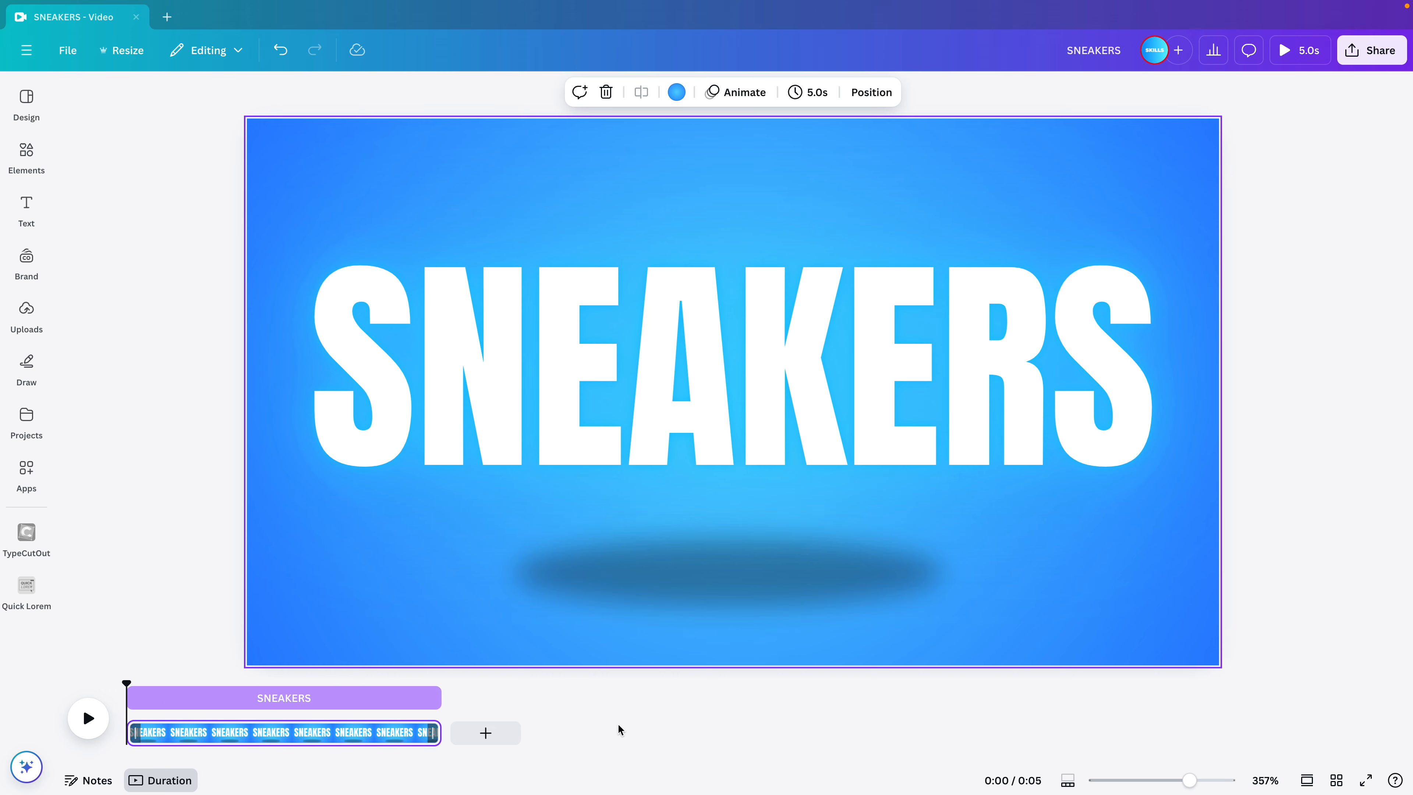
drag(1185, 777, 1228, 780)
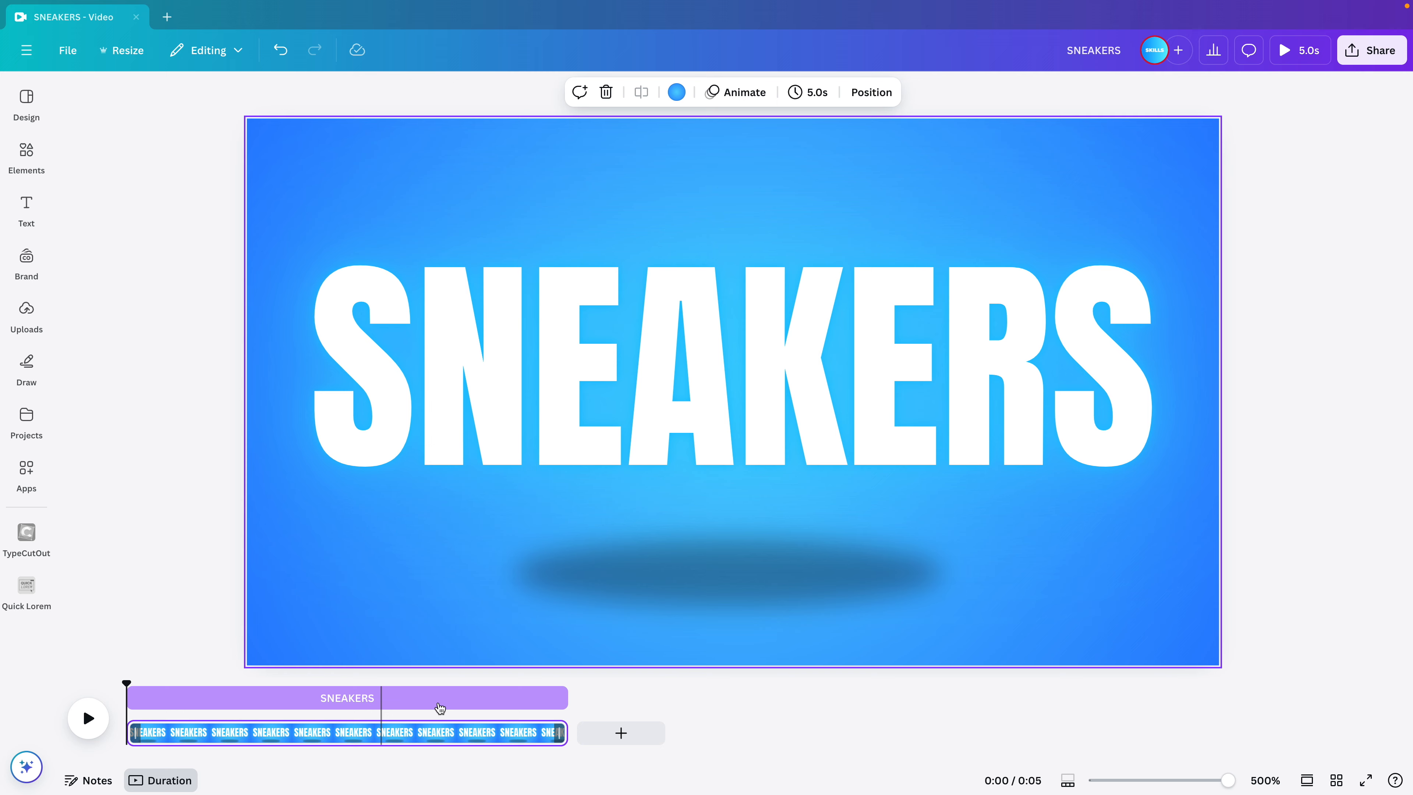
Trim the sneaker's start to shortly after the video begins and the shadow's start to slightly after the sneaker's.
click(341, 698)
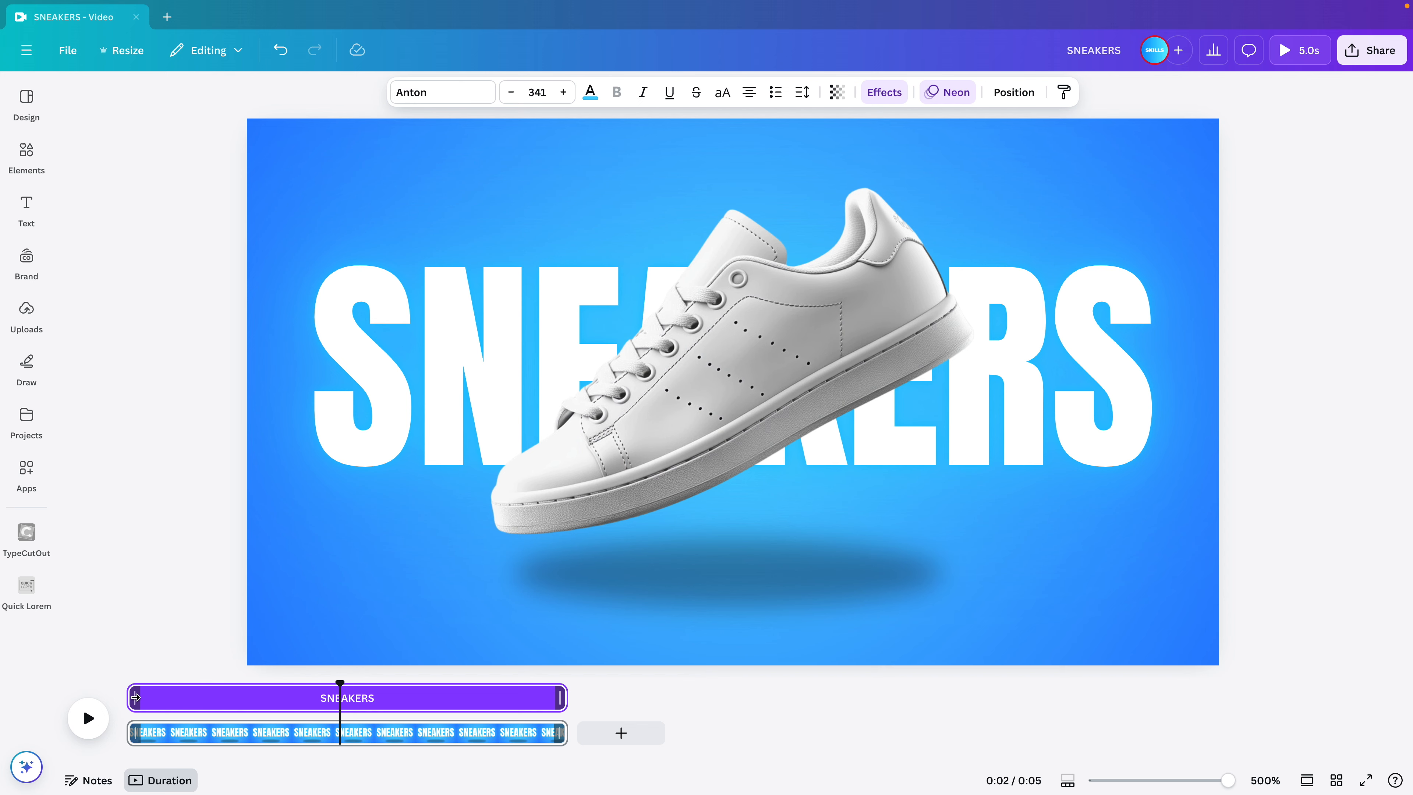
click(712, 362)
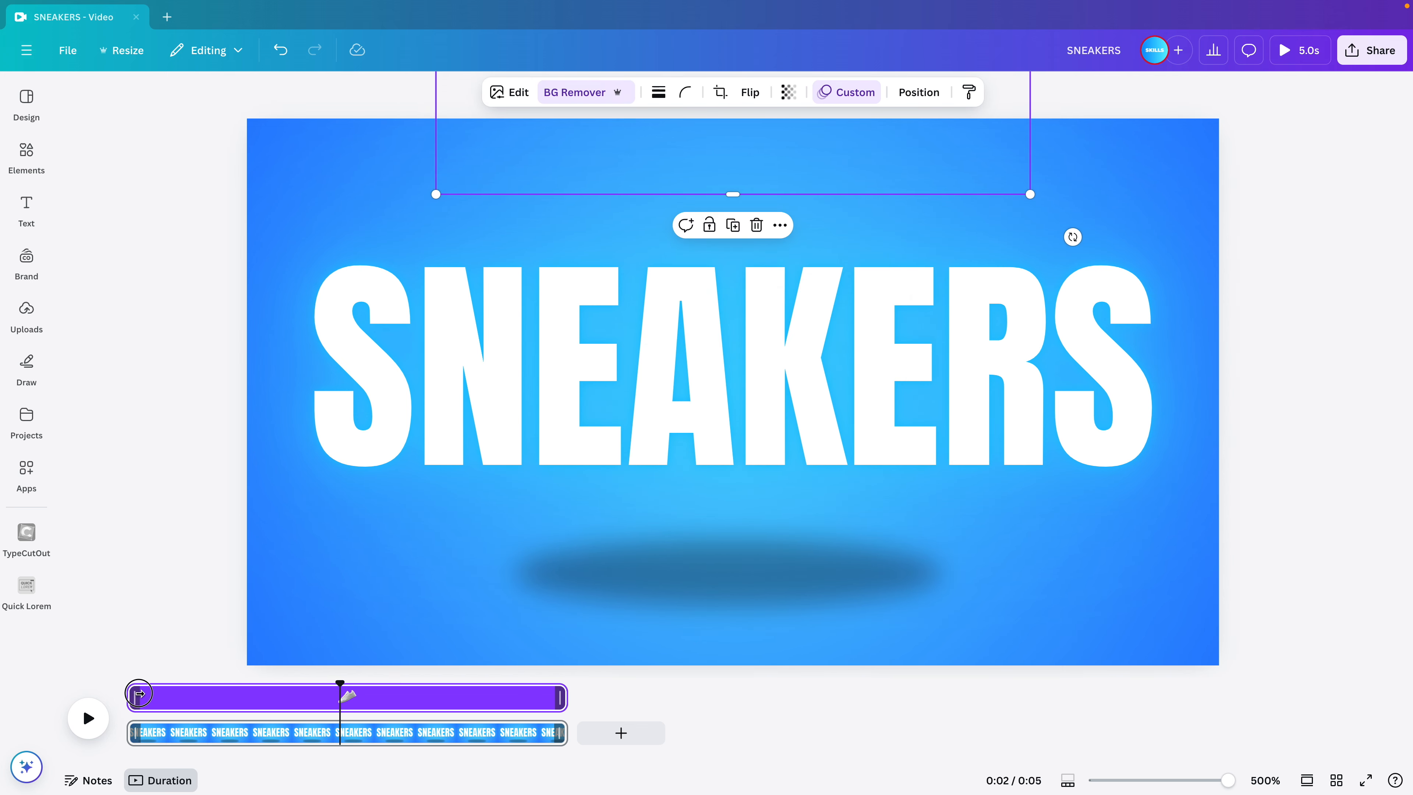
drag(139, 693, 221, 692)
click(702, 587)
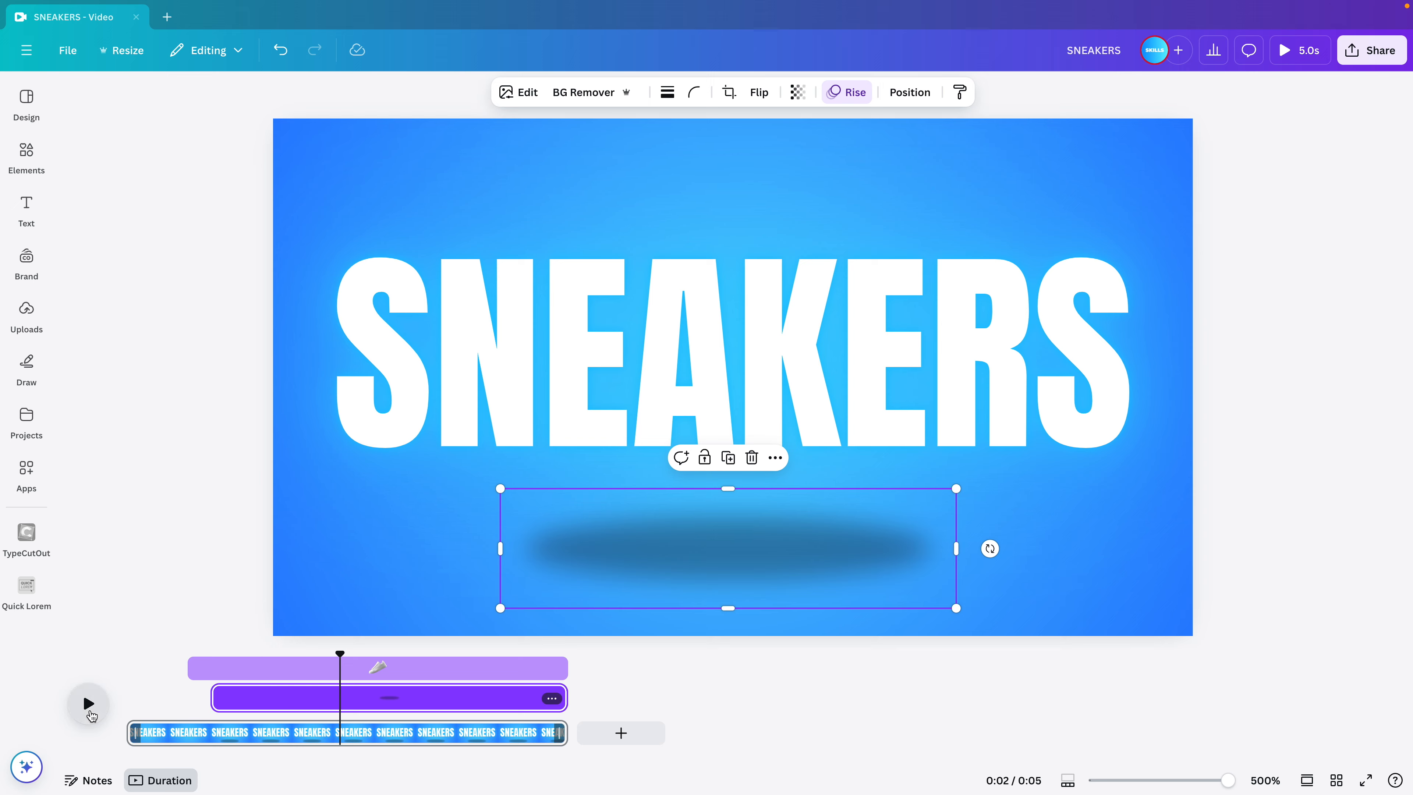
Play the video from the beginning to check the timing of the sneaker and shadow animations.
click(409, 668)
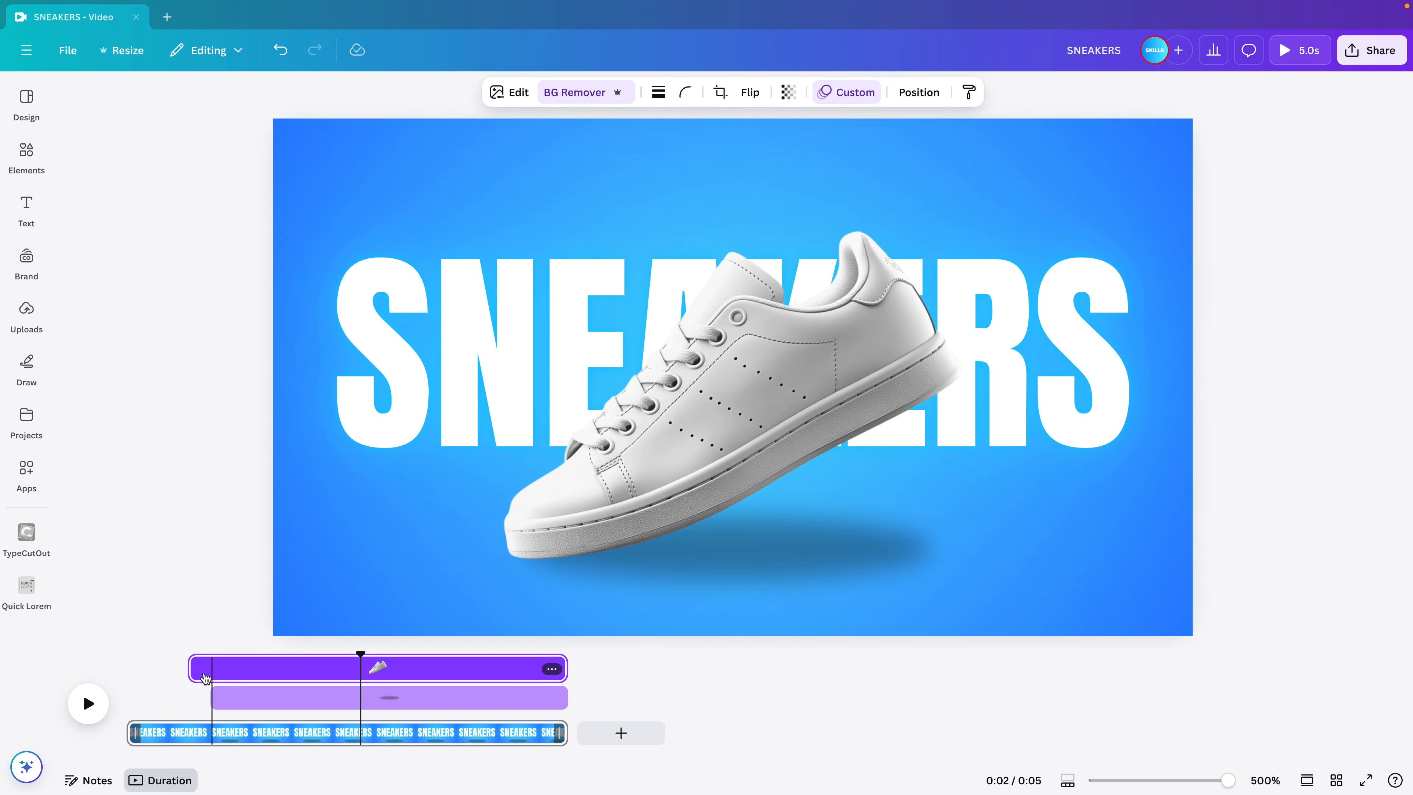
drag(362, 654, 99, 668)
click(88, 702)
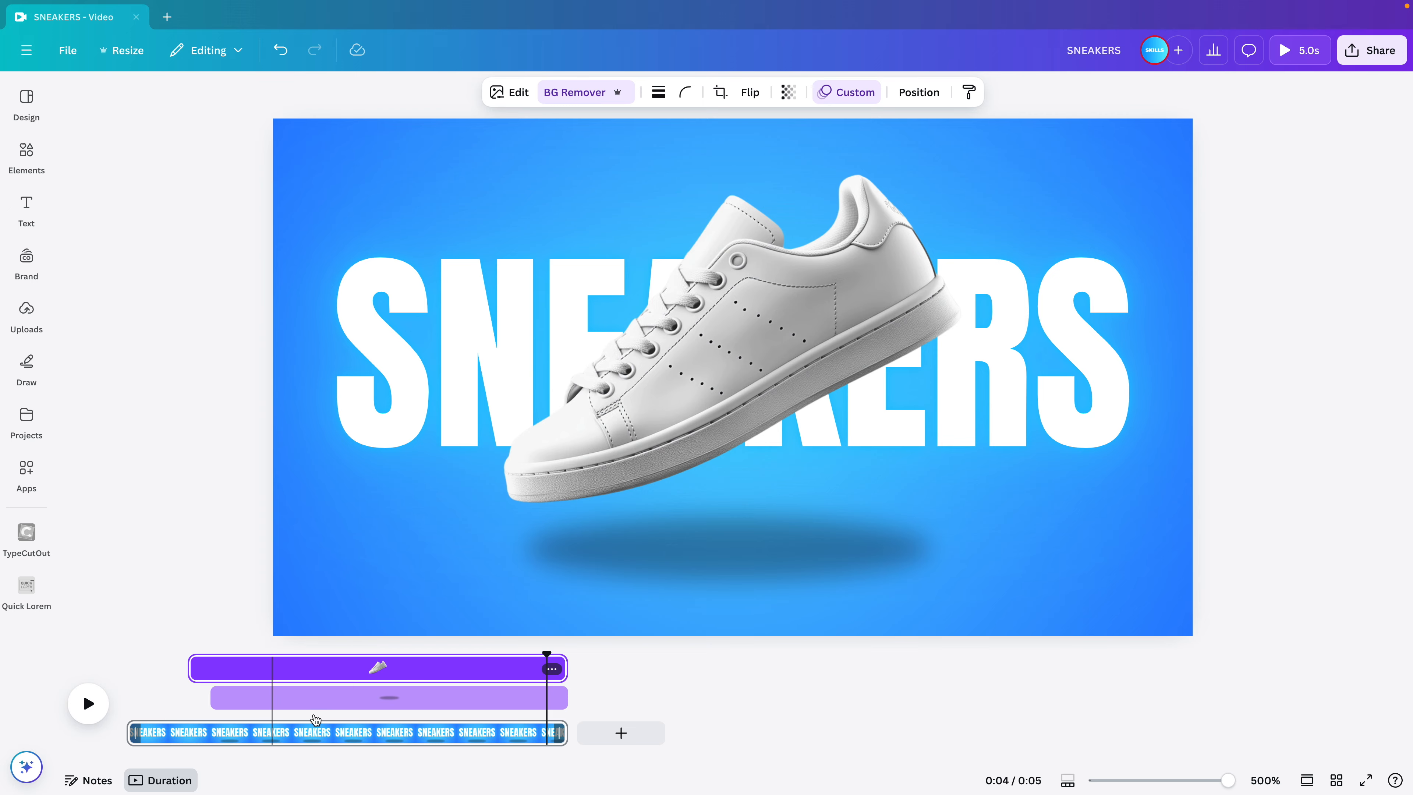
Set the Neon animation intensity of the SNEAKERS text to about halfway and preview the video full screen.
click(328, 432)
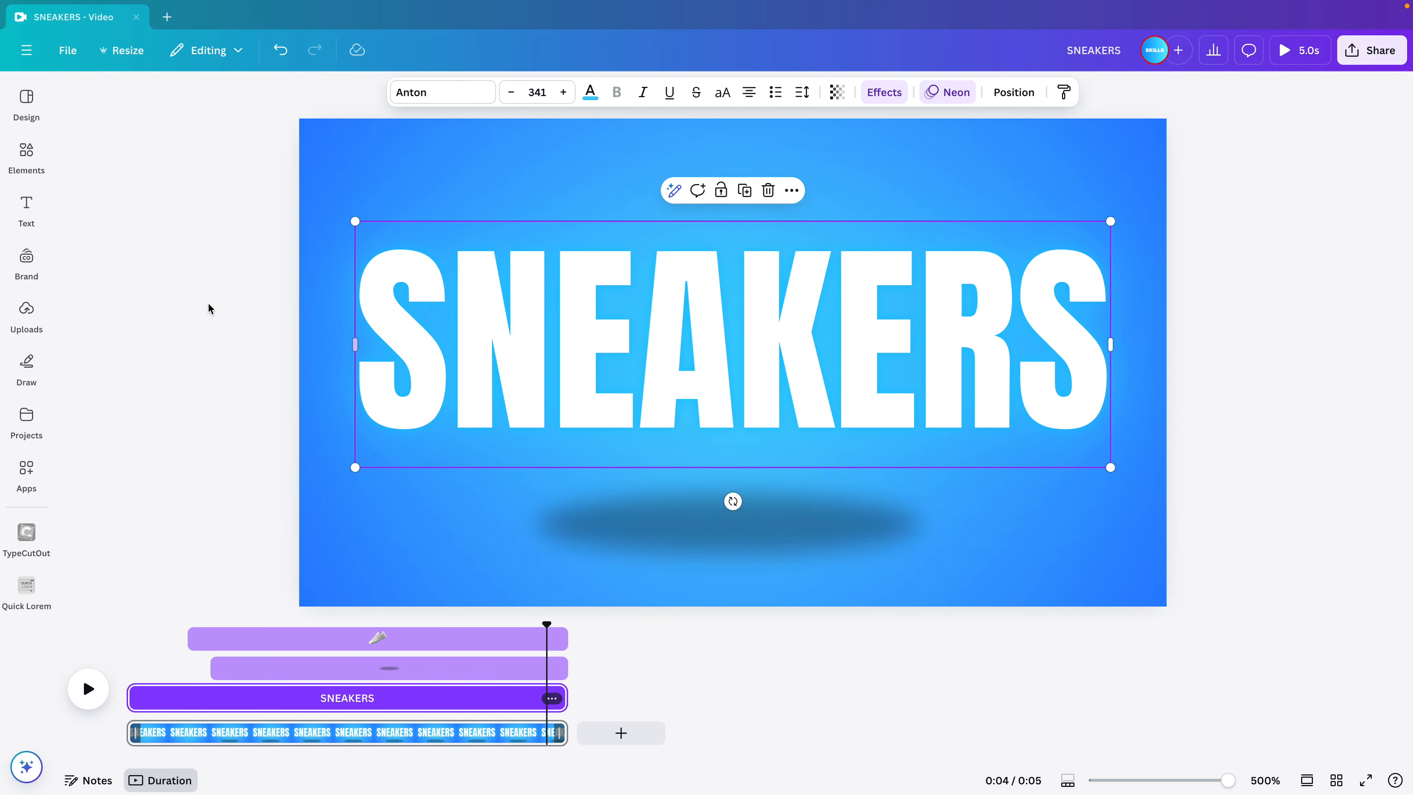
click(947, 92)
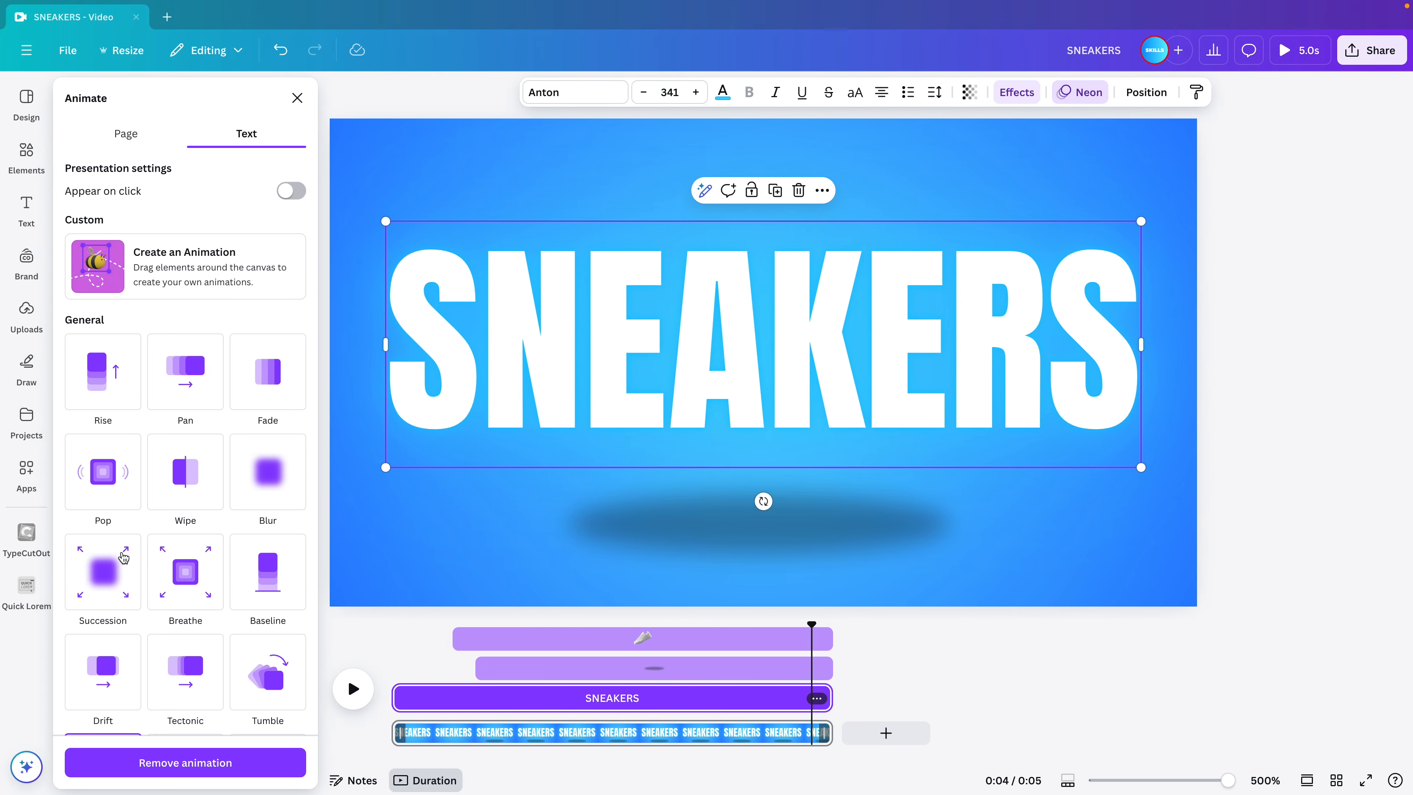
scroll(174, 622, down, 4)
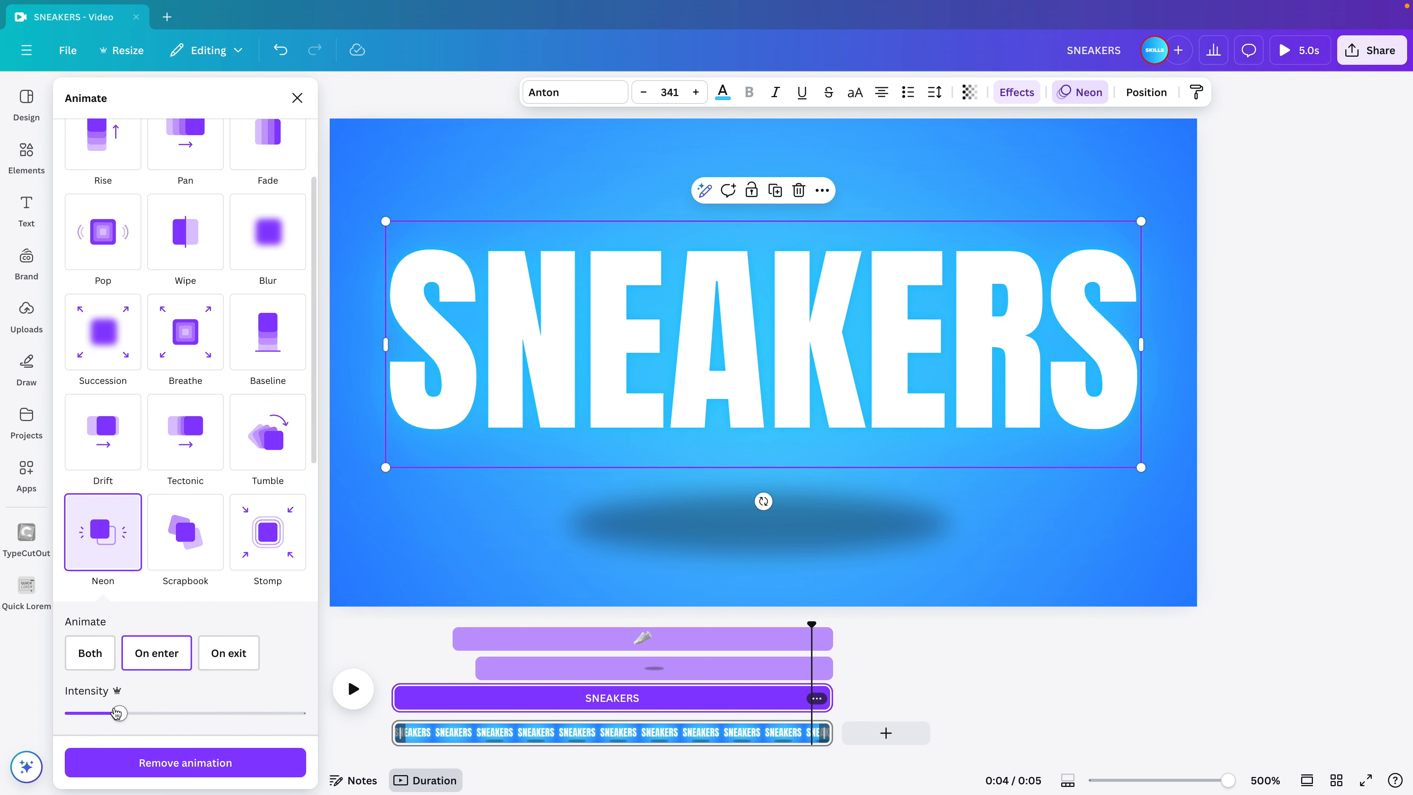
drag(117, 713, 186, 712)
scroll(187, 712, down, 1)
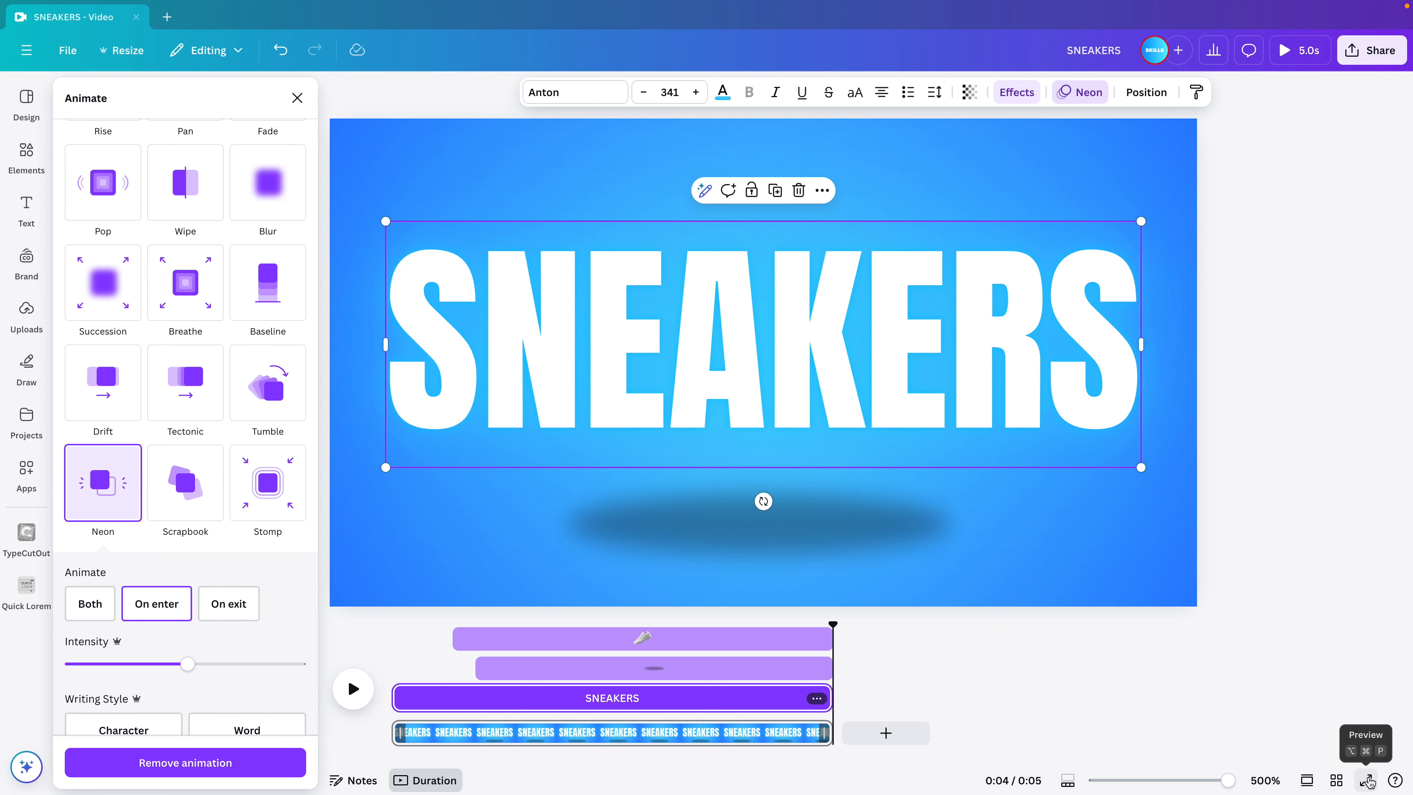
click(1365, 780)
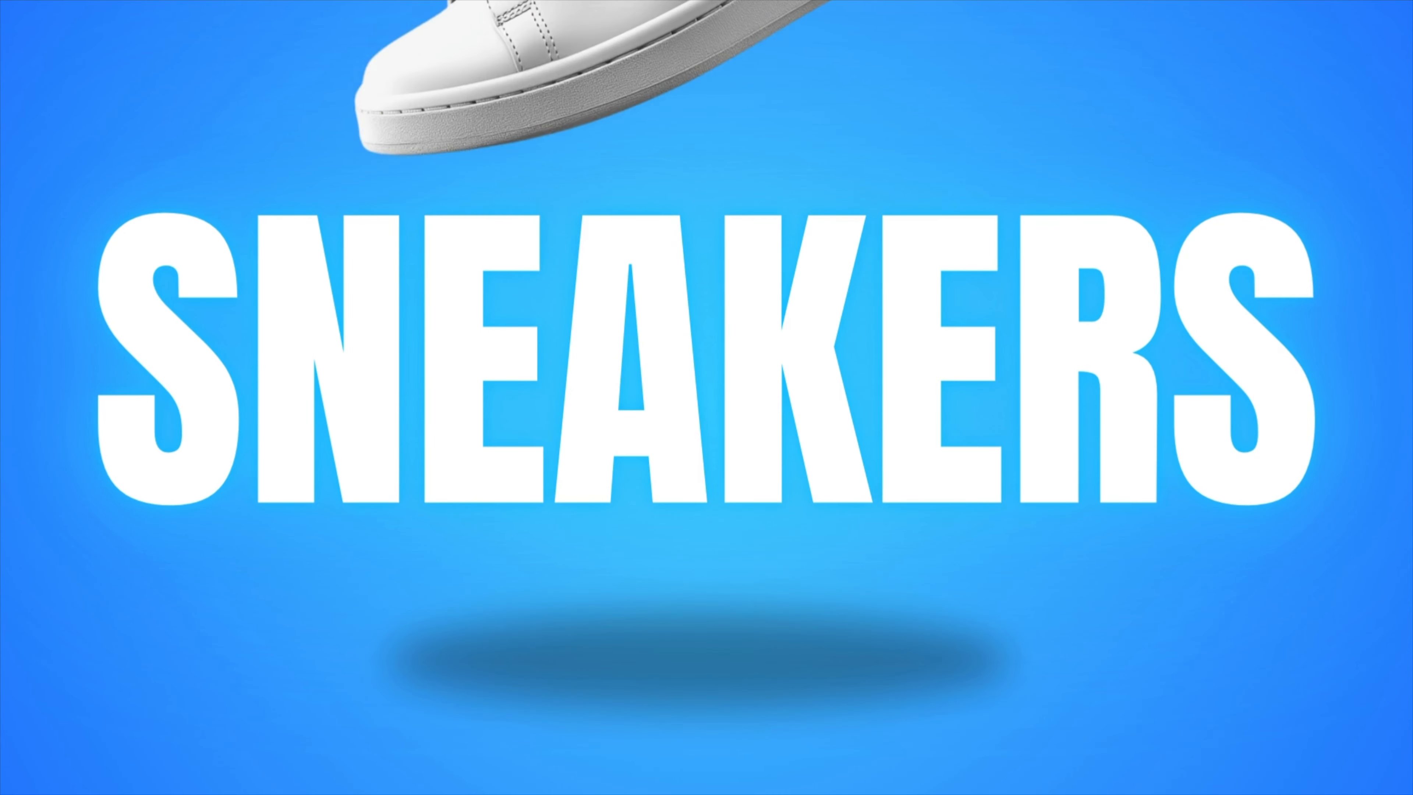